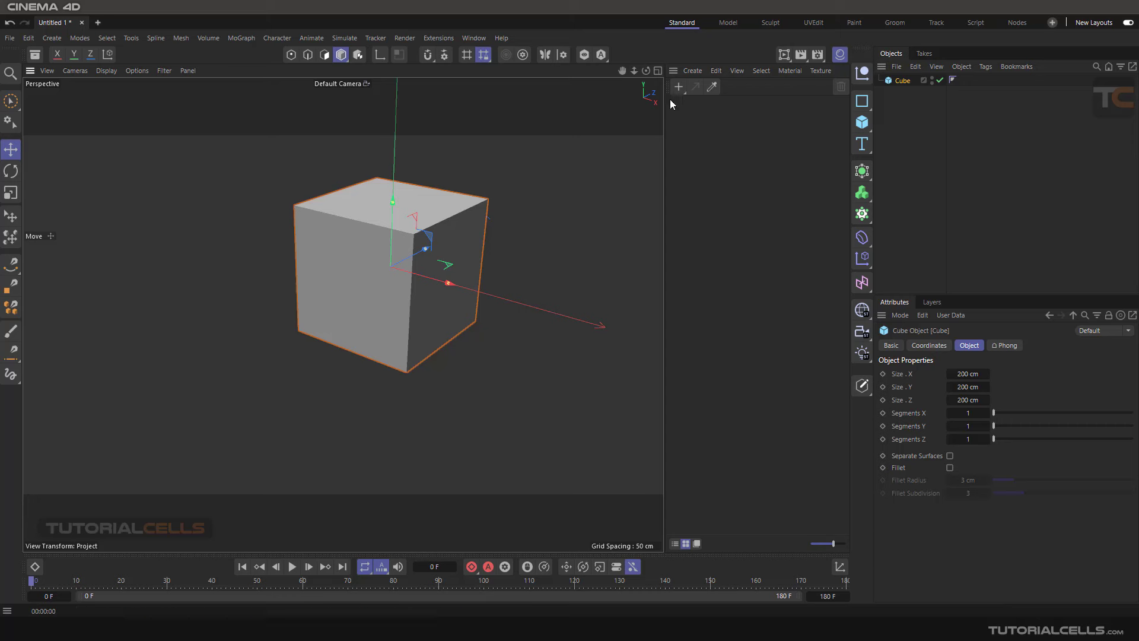
Create a new material and apply it to the cube
{"action": "double_click", "coordinate": [674, 92]}
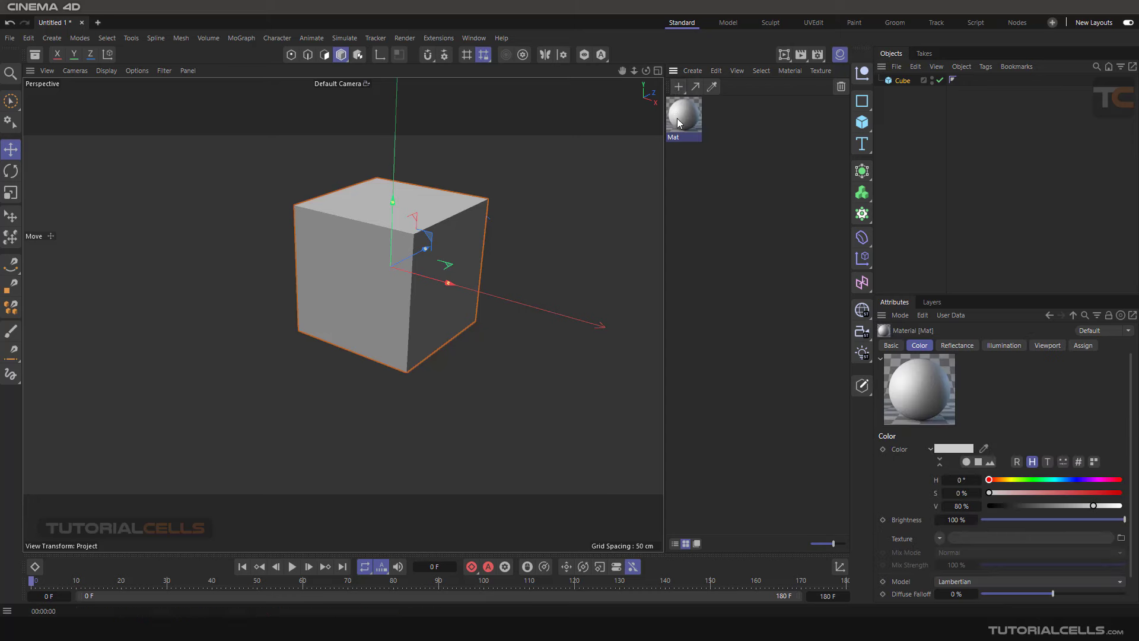
{"action": "left_click_drag", "start_coordinate": [678, 118], "coordinate": [428, 219]}
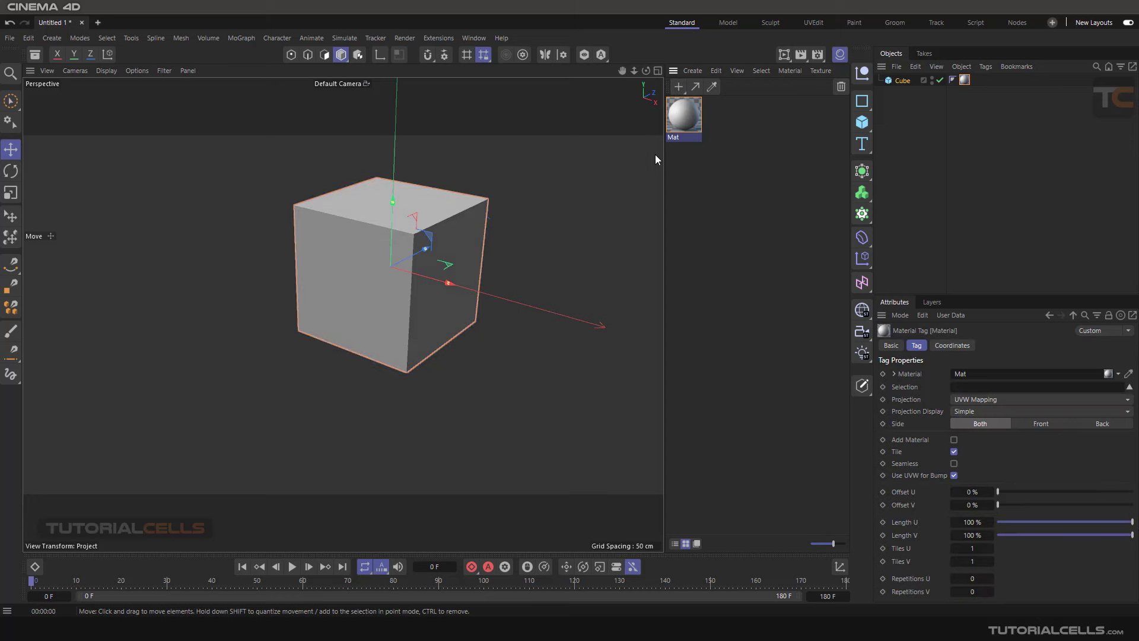
Load the Spline effect shader as the texture of the material's Color channel
{"action": "double_click", "coordinate": [685, 118]}
{"action": "left_click_drag", "start_coordinate": [742, 113], "coordinate": [601, 97]}
{"action": "left_click", "coordinate": [573, 238]}
{"action": "left_click", "coordinate": [570, 228]}
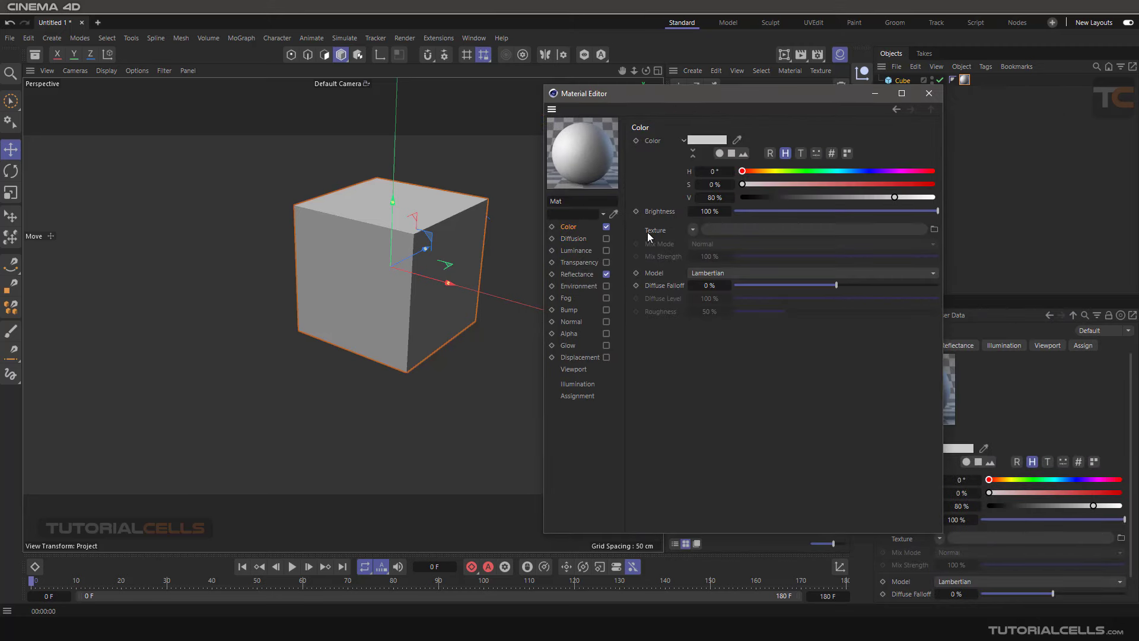
{"action": "left_click", "coordinate": [692, 230]}
{"action": "mouse_move", "coordinate": [732, 458]}
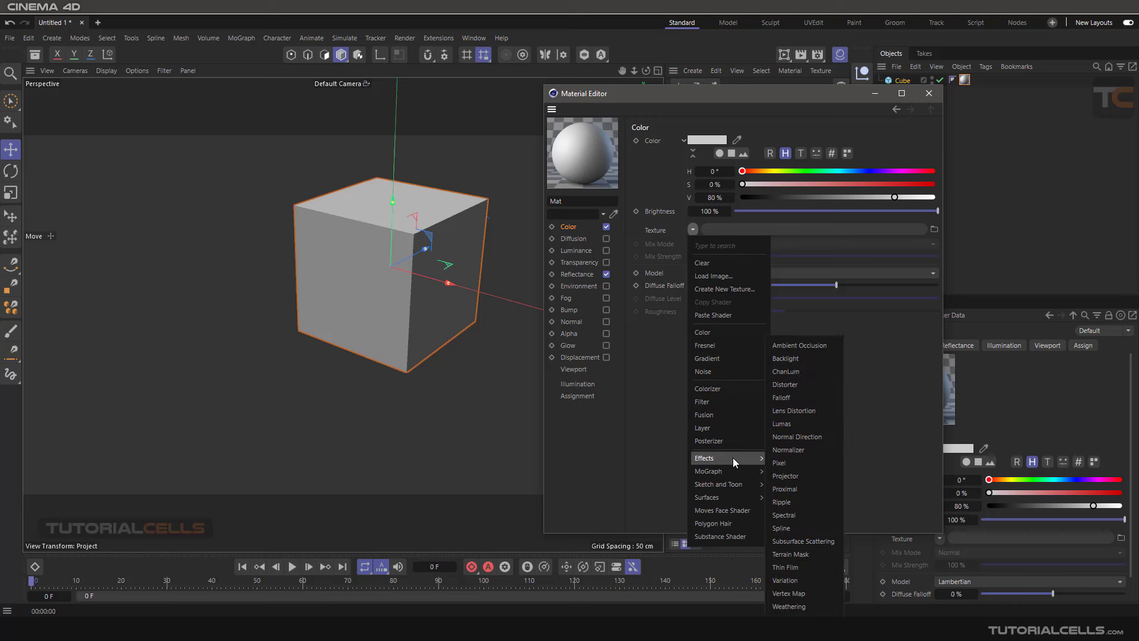
{"action": "left_click", "coordinate": [811, 527]}
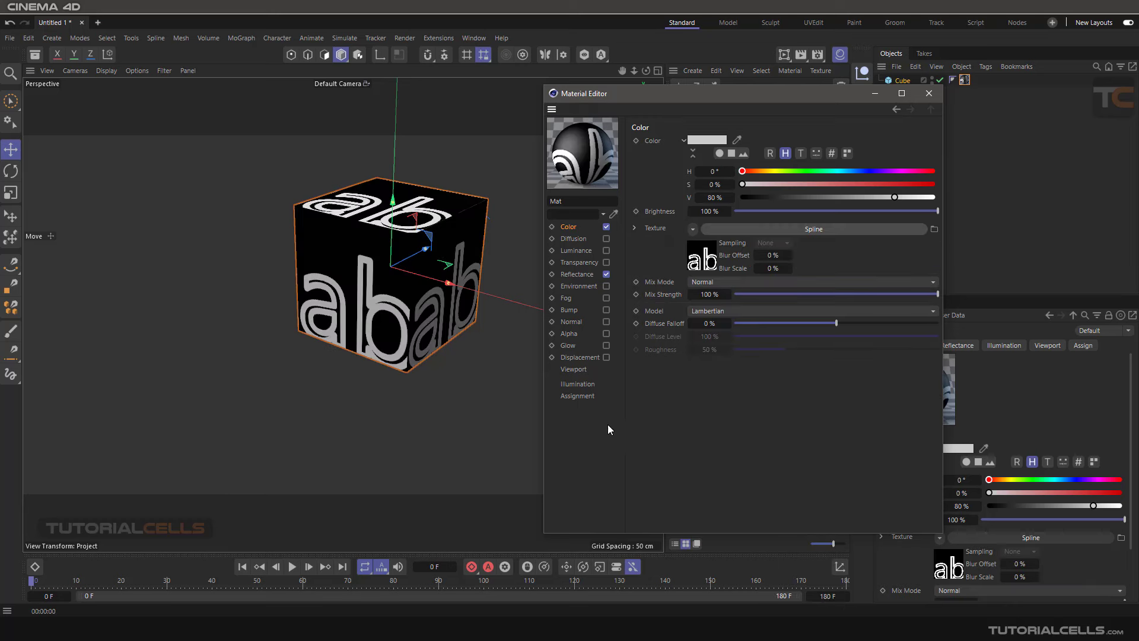
{"action": "left_click_drag", "start_coordinate": [415, 297], "coordinate": [422, 247], "text": "alt"}
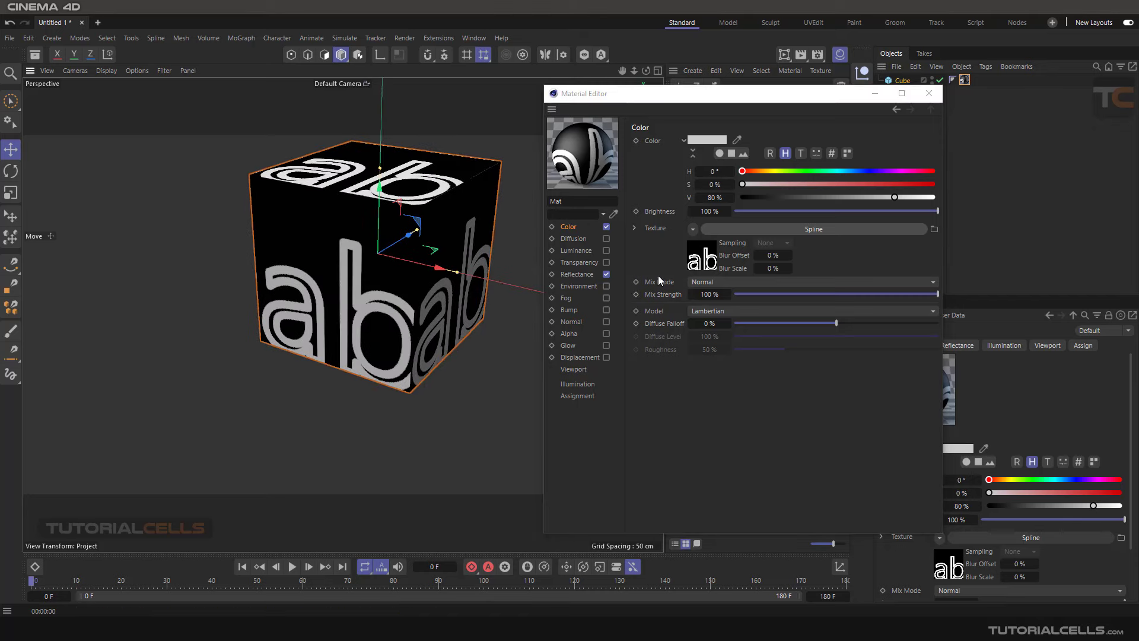
Disable Text Spline in the Color texture's Spline shader settings and put the Material Editor away
{"action": "left_click", "coordinate": [749, 229]}
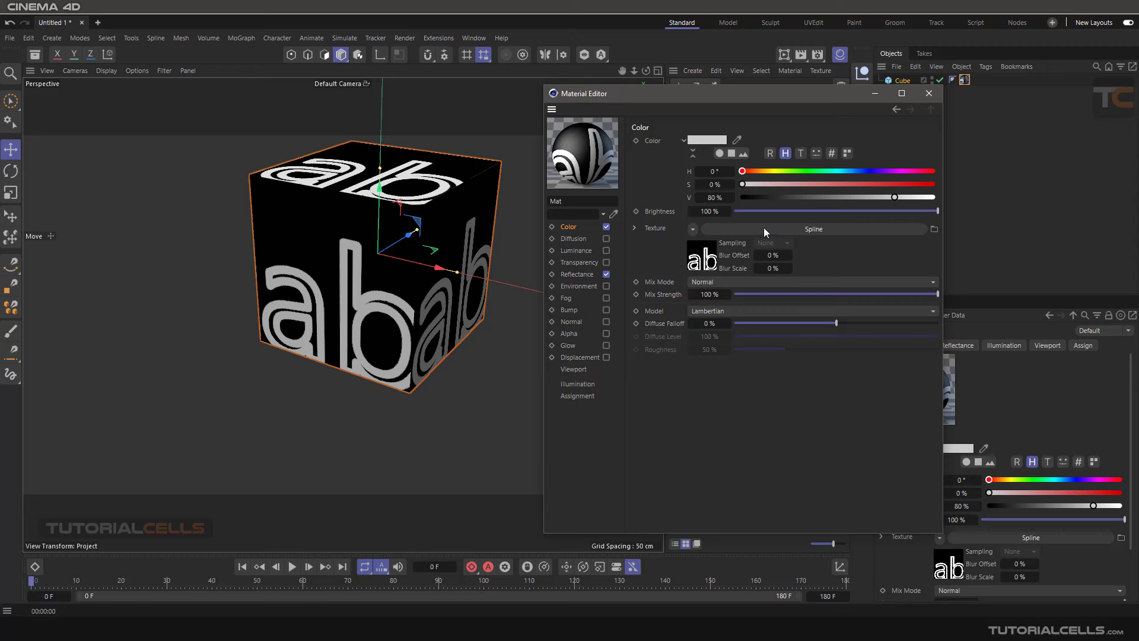
{"action": "left_click", "coordinate": [764, 228]}
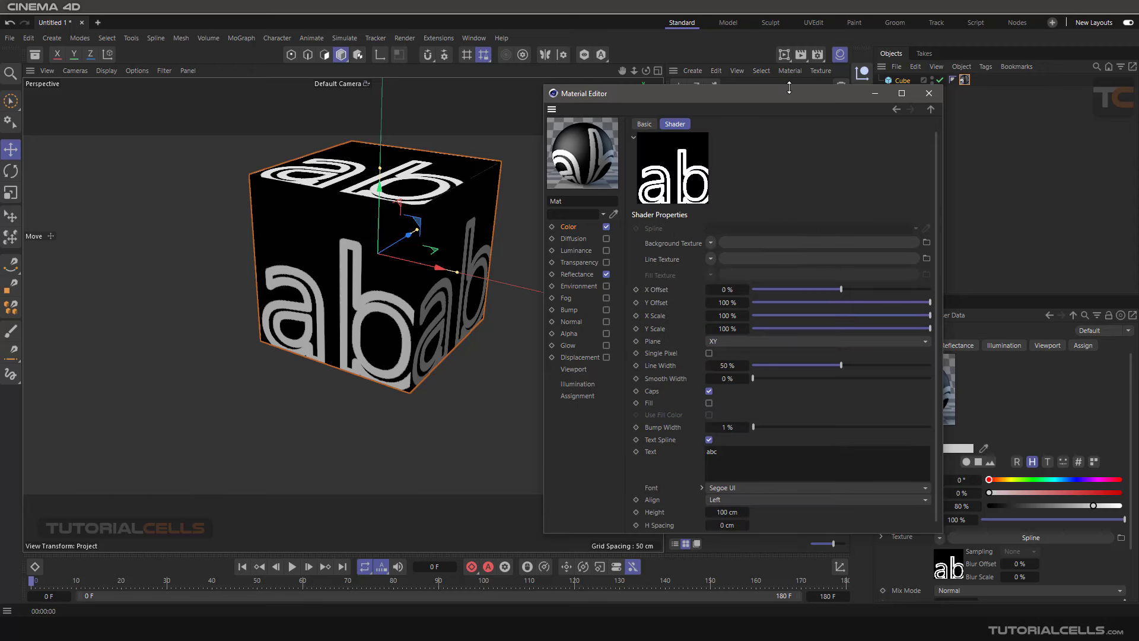
{"action": "left_click_drag", "start_coordinate": [789, 87], "coordinate": [790, 48]}
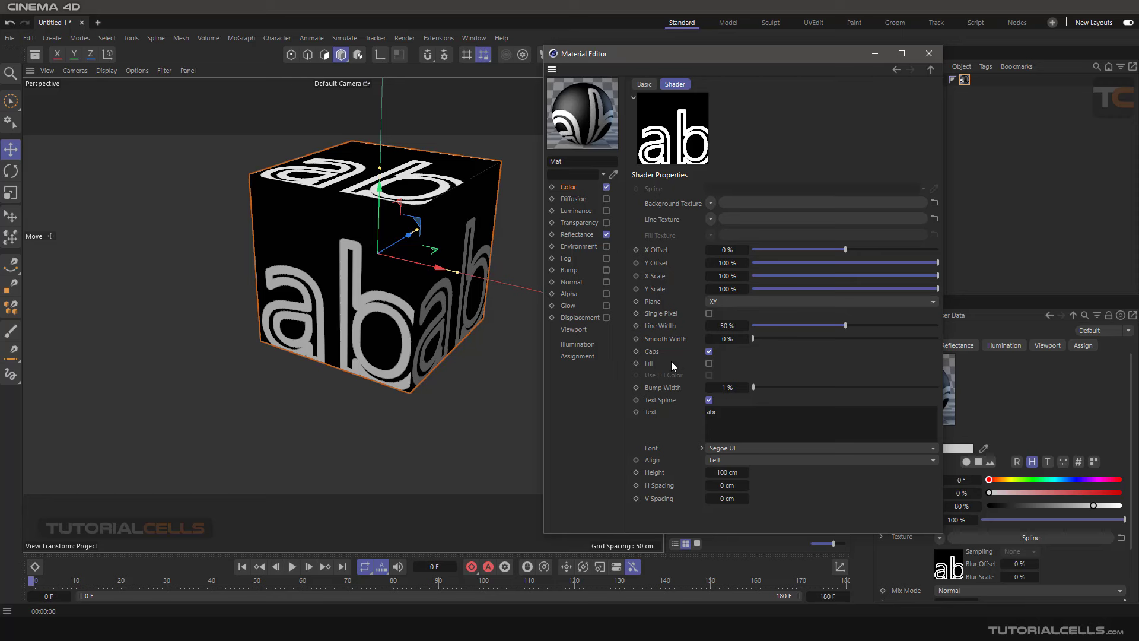
{"action": "left_click", "coordinate": [662, 401]}
{"action": "left_click", "coordinate": [708, 400]}
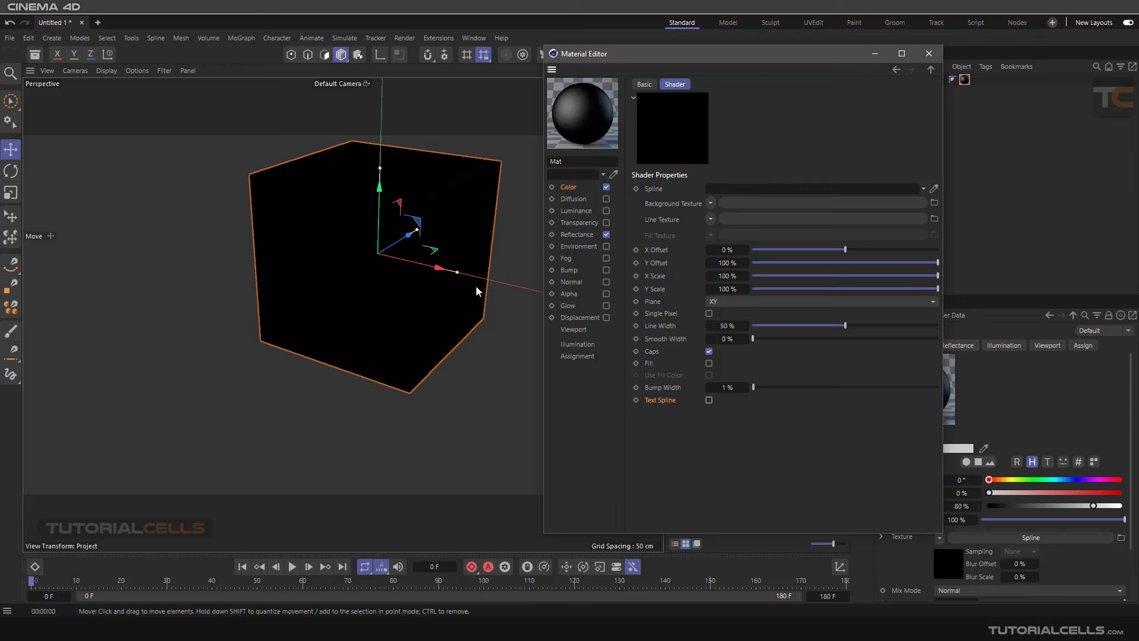
{"action": "middle_click_drag", "start_coordinate": [486, 283], "coordinate": [421, 280], "text": "alt"}
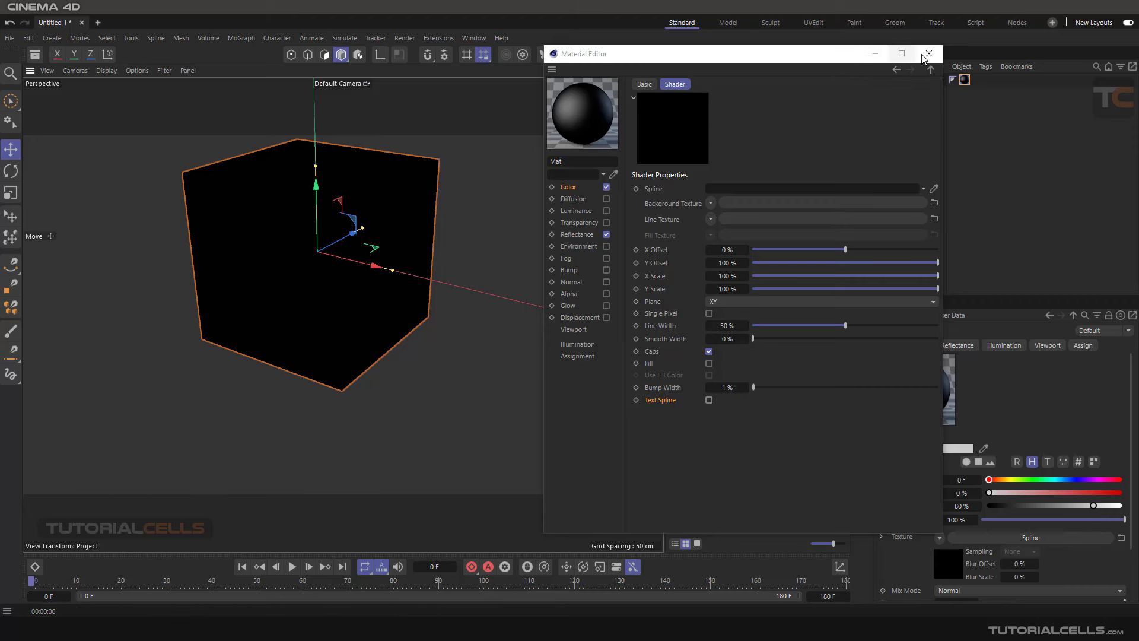
{"action": "left_click", "coordinate": [874, 55]}
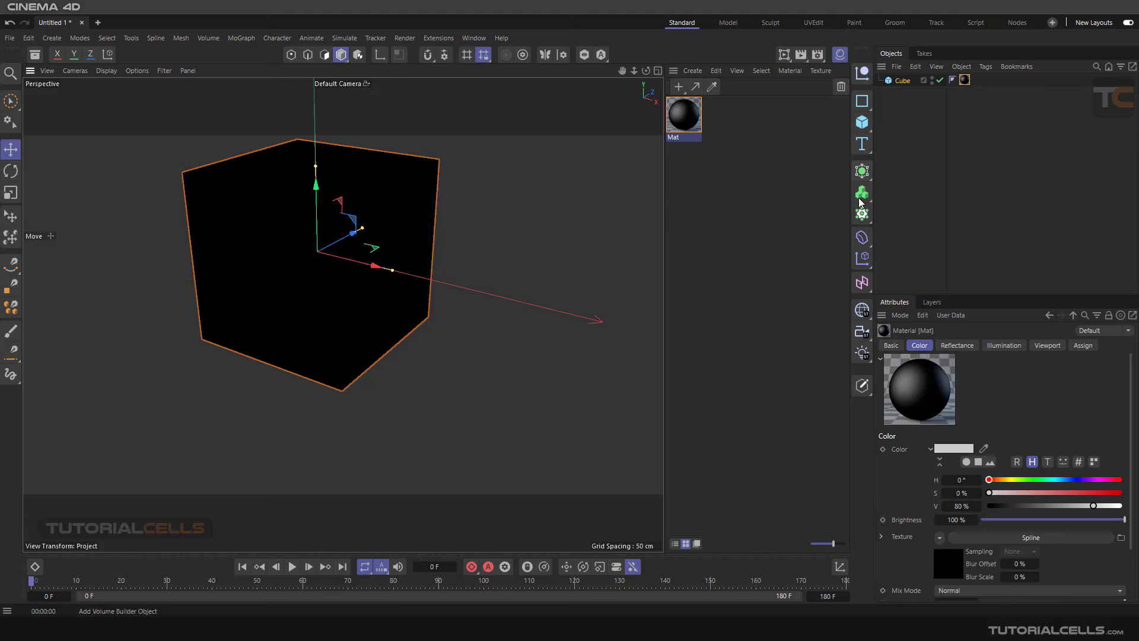
Add a Flower spline and move it in front of the cube along the Z axis
{"action": "left_click", "coordinate": [862, 100]}
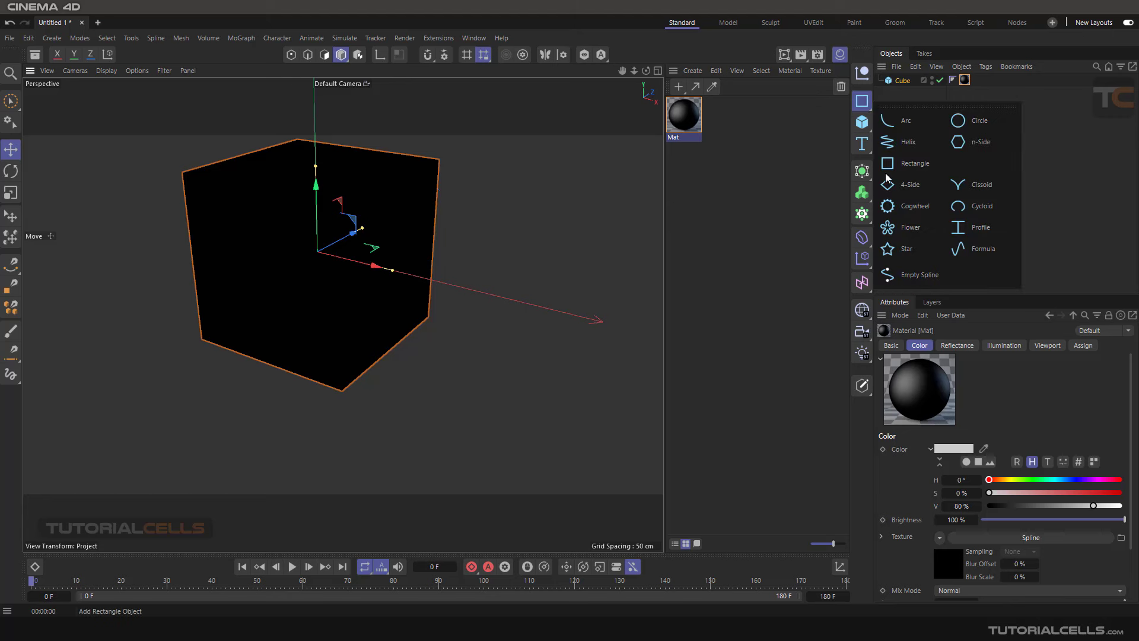
{"action": "left_click", "coordinate": [896, 227]}
{"action": "scroll", "coordinate": [383, 261], "scroll_direction": "down", "scroll_amount": 3}
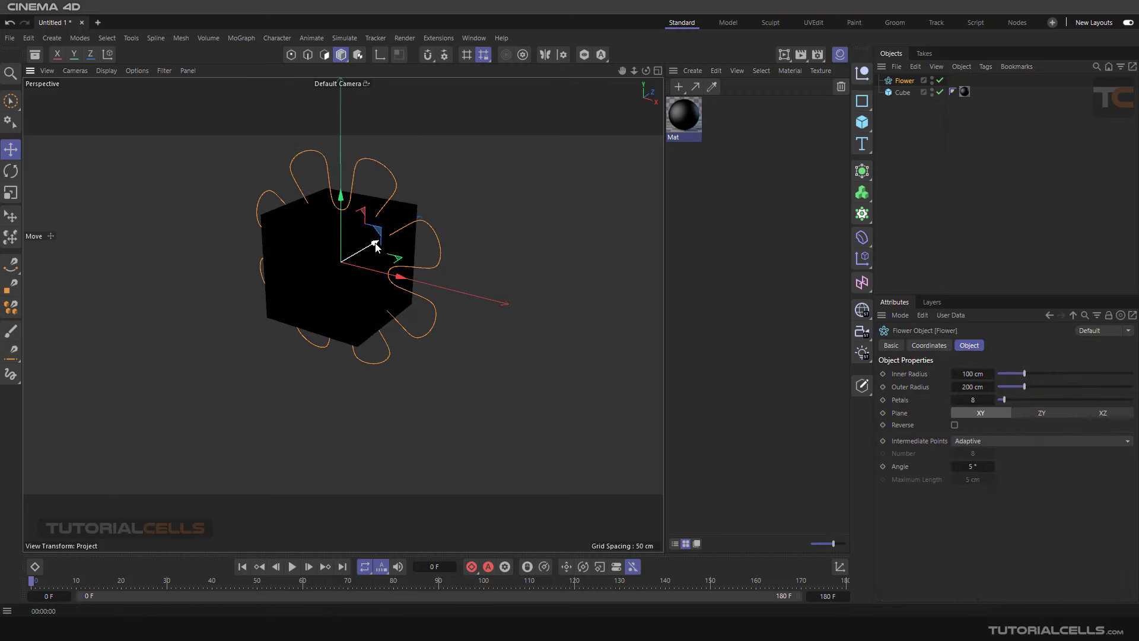
{"action": "left_click_drag", "start_coordinate": [375, 246], "coordinate": [430, 306], "text": "alt"}
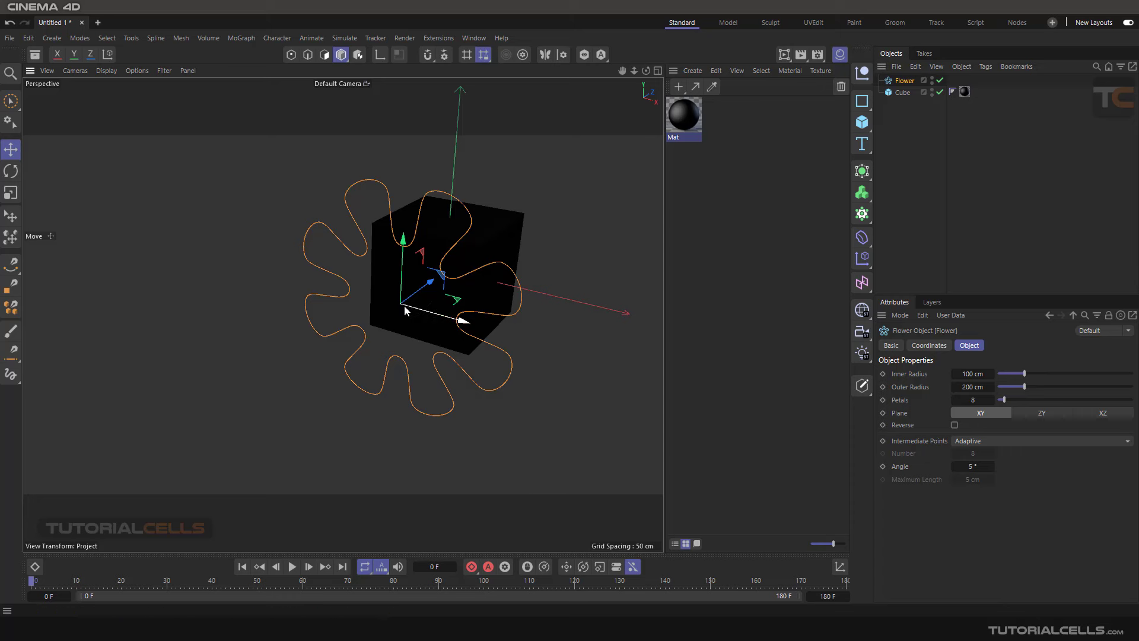
{"action": "left_click_drag", "start_coordinate": [400, 304], "coordinate": [457, 284], "text": "alt"}
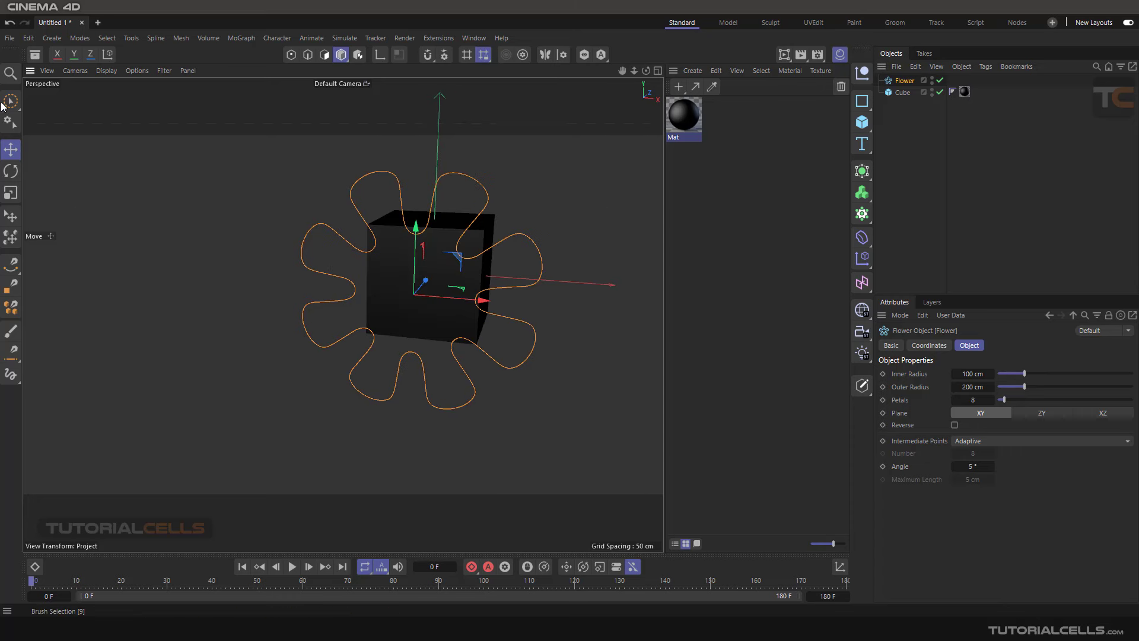
Convert the flower into an editable spline
{"action": "left_click", "coordinate": [862, 385]}
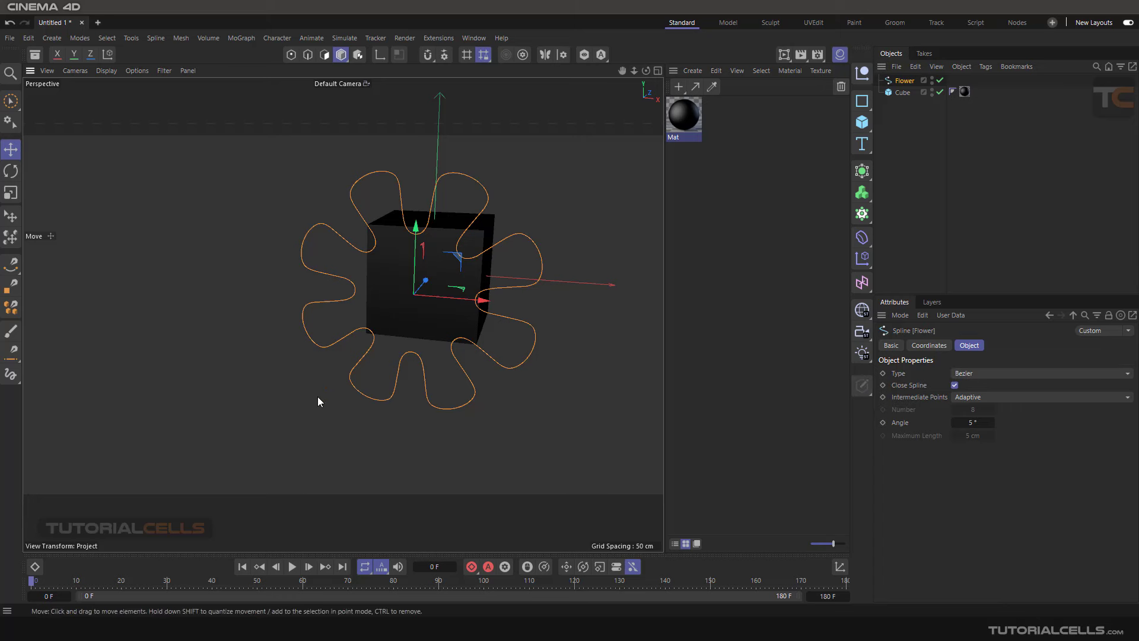
{"action": "mouse_move", "coordinate": [310, 390]}
{"action": "left_mouse_down", "text": "alt"}
{"action": "mouse_move", "coordinate": [350, 372]}
{"action": "mouse_move", "coordinate": [329, 384]}
{"action": "left_mouse_up", "text": "alt"}
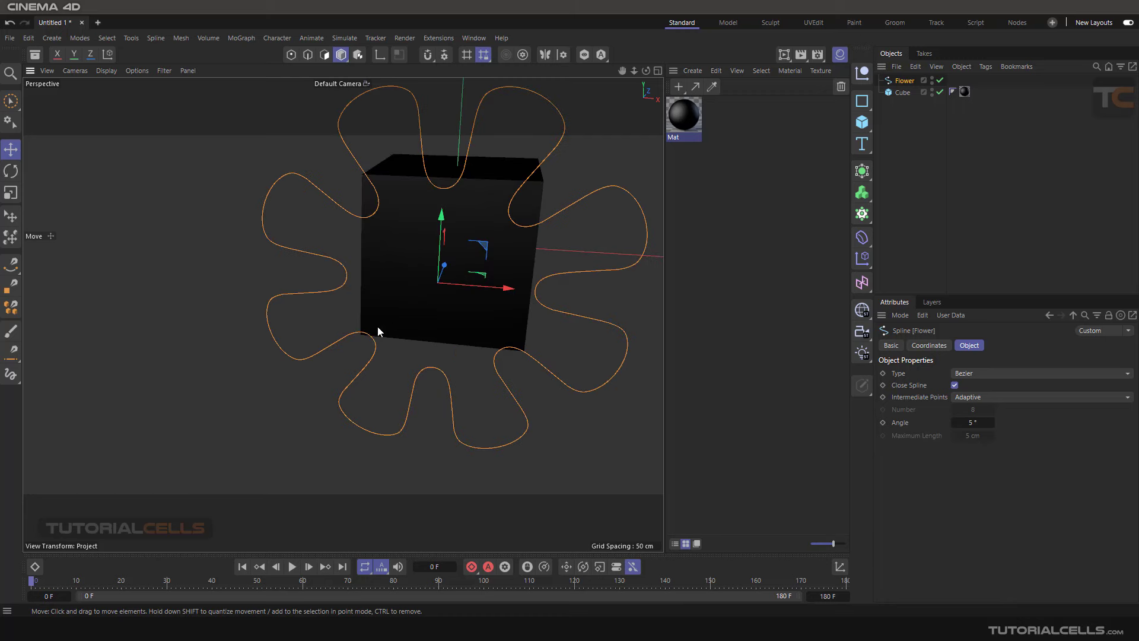
{"action": "scroll", "coordinate": [378, 326], "scroll_direction": "down", "scroll_amount": 5}
{"action": "left_click_drag", "start_coordinate": [376, 321], "coordinate": [344, 328], "text": "alt"}
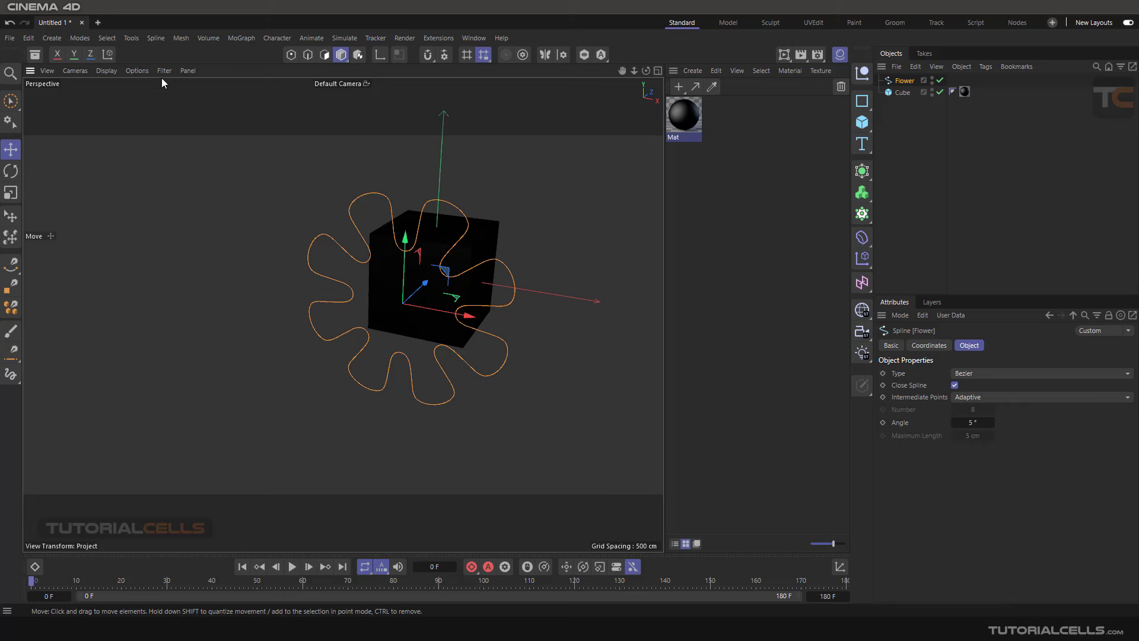
Use Axis Center to place the flower spline's axis at X -100% and Y -100% of all points
{"action": "left_click", "coordinate": [131, 38]}
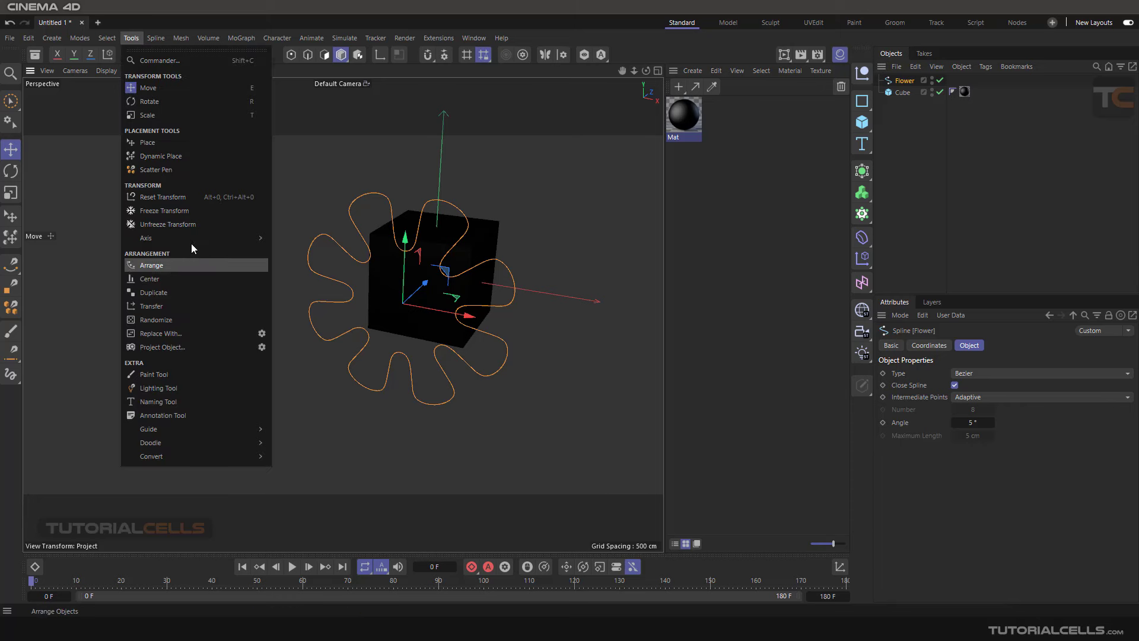
{"action": "mouse_move", "coordinate": [194, 237]}
{"action": "left_click", "coordinate": [287, 244]}
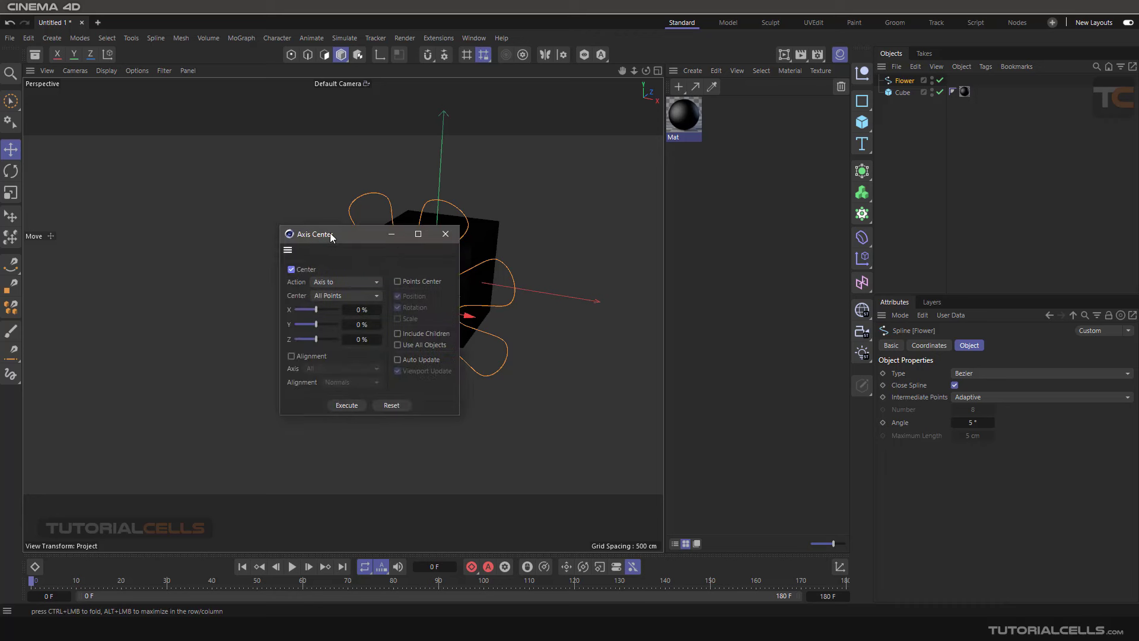
{"action": "left_click_drag", "start_coordinate": [331, 235], "coordinate": [217, 166]}
{"action": "left_click_drag", "start_coordinate": [201, 241], "coordinate": [178, 256]}
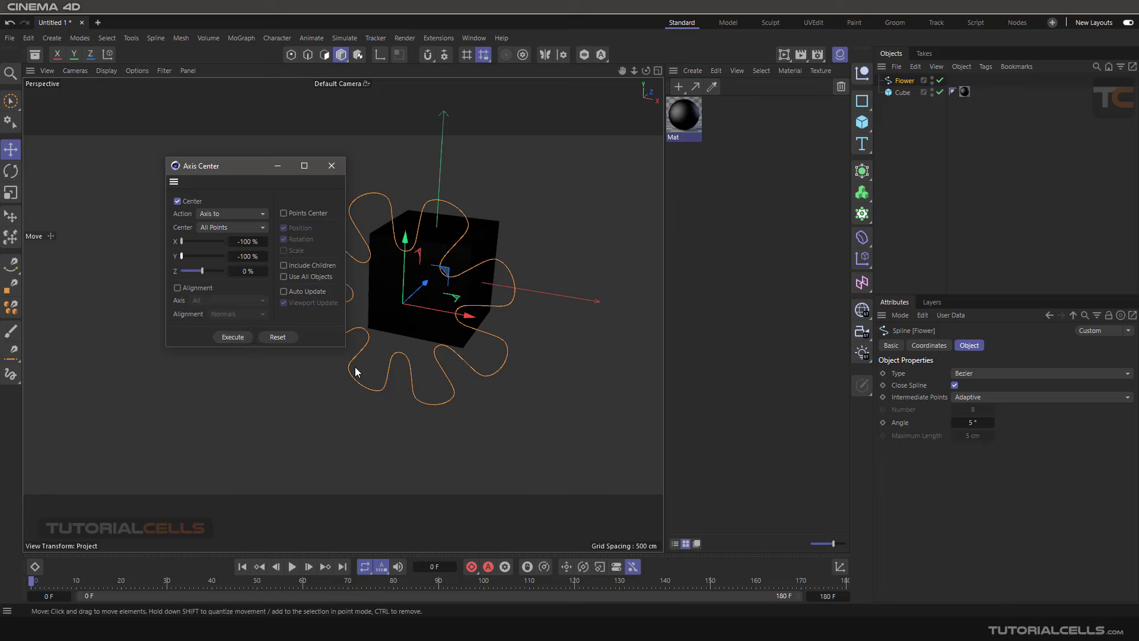
{"action": "left_click", "coordinate": [240, 336]}
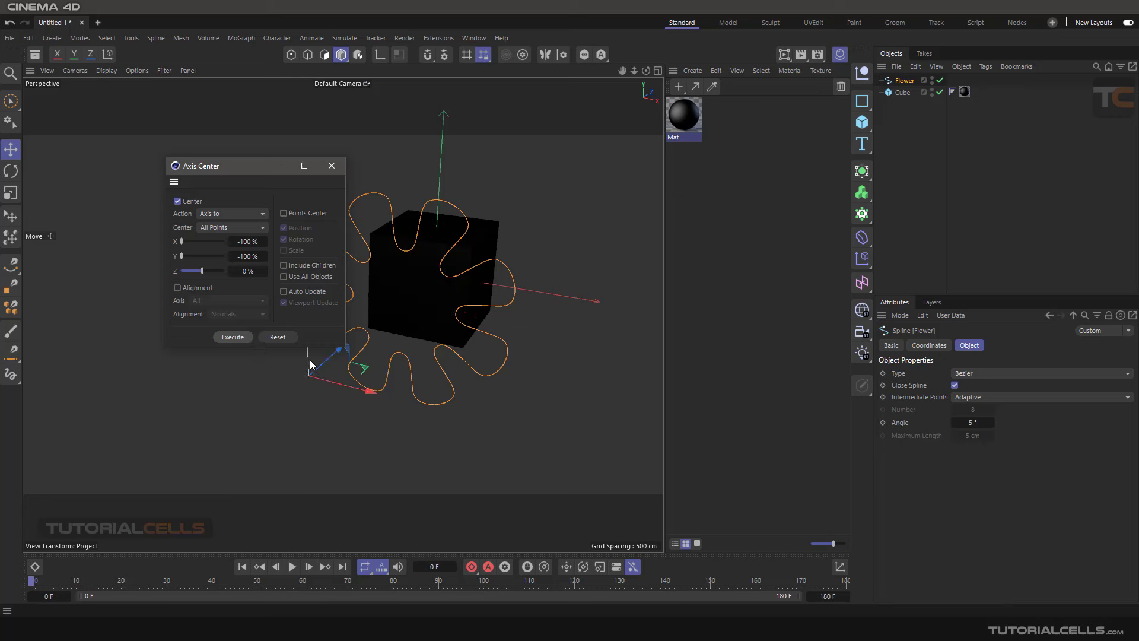
{"action": "left_click", "coordinate": [331, 165]}
In the Front view, scale the flower spline to about half size and align its axis with the cube's lower-left corner
{"action": "left_click_drag", "start_coordinate": [369, 283], "coordinate": [420, 271], "text": "alt"}
{"action": "middle_click", "coordinate": [413, 268]}
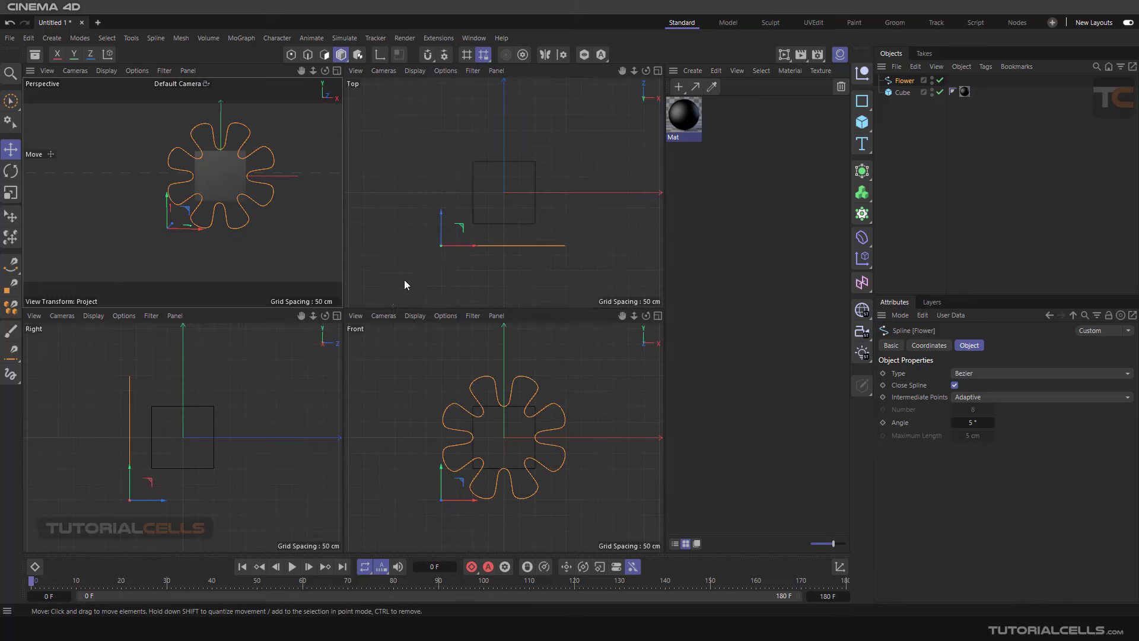
{"action": "middle_click", "coordinate": [466, 417]}
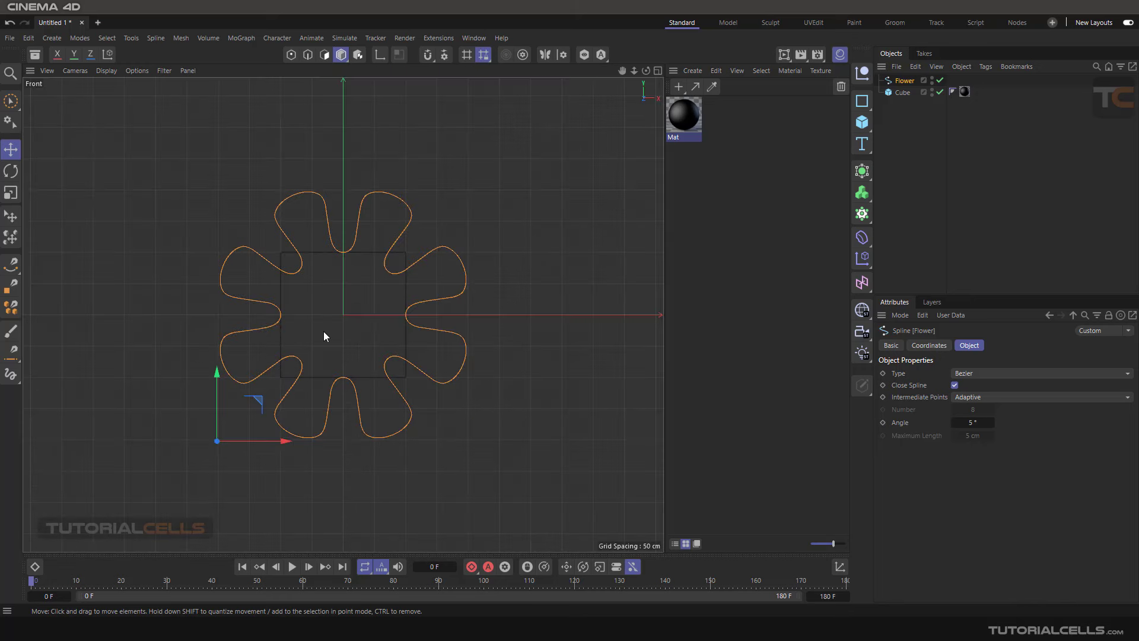
{"action": "left_click", "coordinate": [11, 193]}
{"action": "left_click_drag", "start_coordinate": [505, 236], "coordinate": [348, 359]}
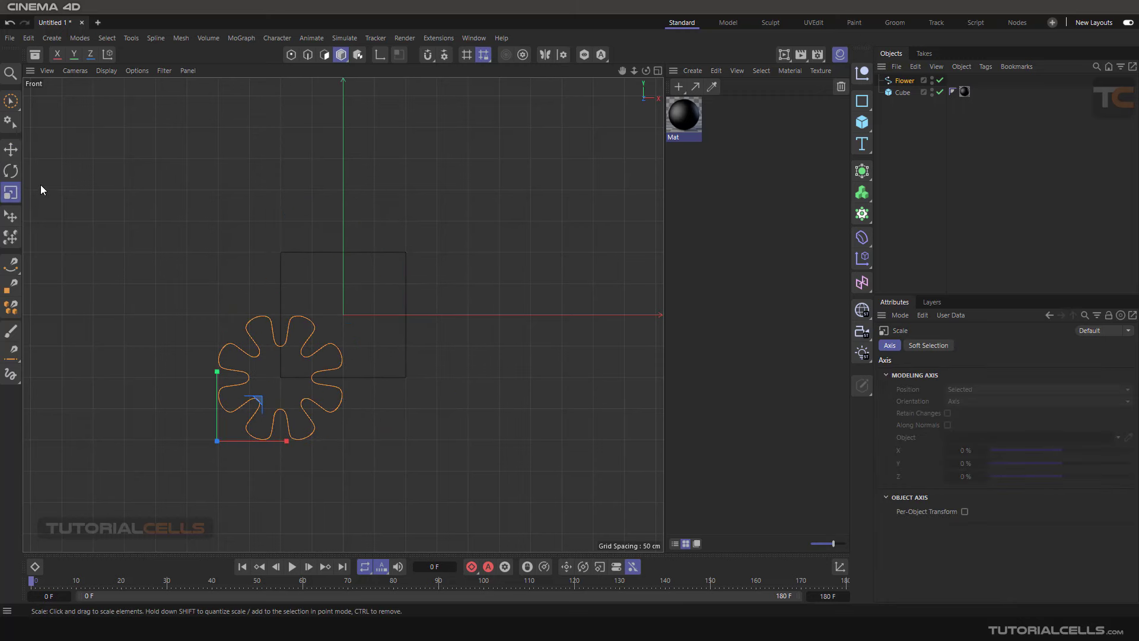
{"action": "key", "text": "e"}
{"action": "left_click_drag", "start_coordinate": [259, 397], "coordinate": [325, 333]}
Scale the flower spline down further and centre it within the cube's front face, ending in the Perspective view
{"action": "scroll", "coordinate": [329, 332], "scroll_direction": "up", "scroll_amount": 2}
{"action": "key", "text": "t"}
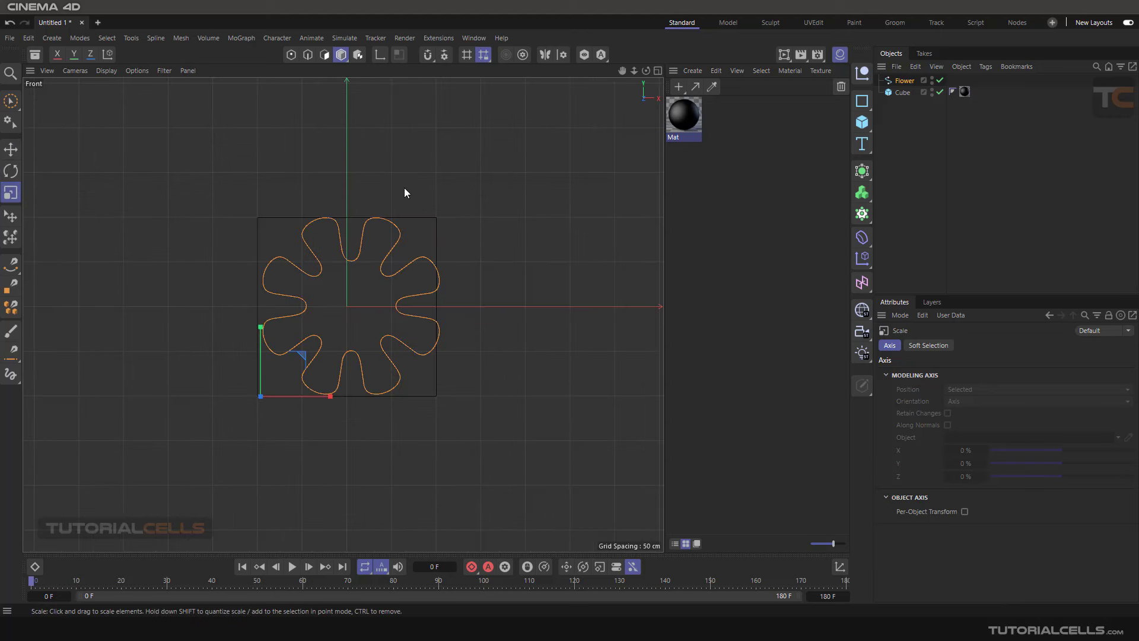
{"action": "left_click_drag", "start_coordinate": [404, 191], "coordinate": [270, 335]}
{"action": "key", "text": "e"}
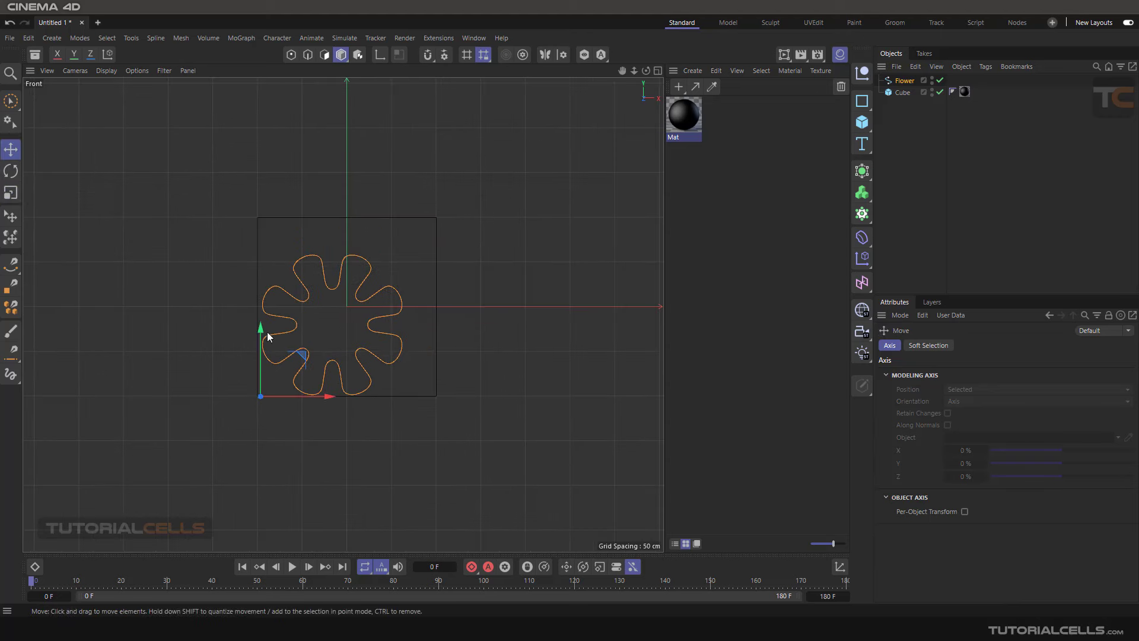
{"action": "left_click_drag", "start_coordinate": [347, 321], "coordinate": [360, 300]}
{"action": "middle_click", "coordinate": [362, 283]}
{"action": "middle_click", "coordinate": [229, 196]}
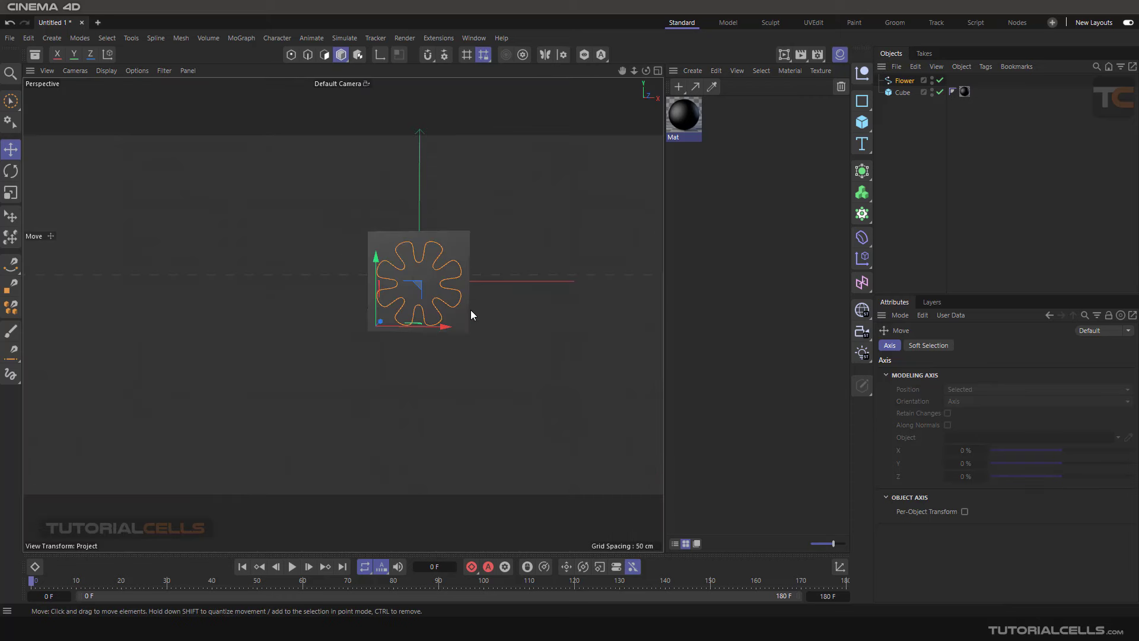
Move the flower spline away from the cube's face to stand beside the cube
{"action": "left_click_drag", "start_coordinate": [432, 292], "coordinate": [279, 295], "text": "alt"}
{"action": "left_click_drag", "start_coordinate": [378, 309], "coordinate": [377, 211], "text": "alt"}
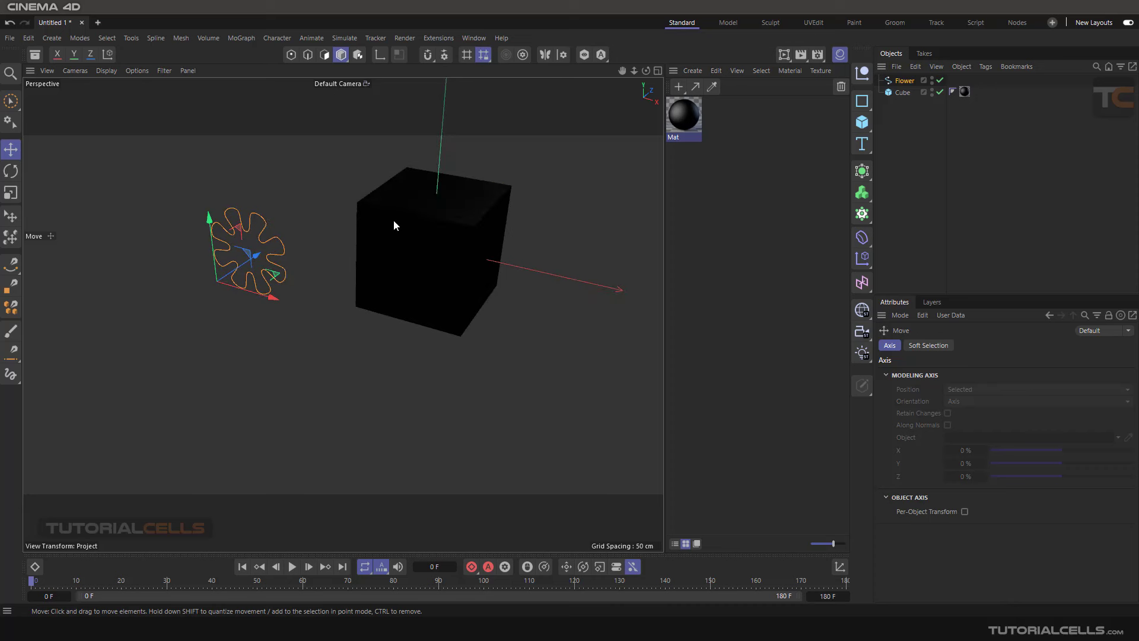
{"action": "middle_click_drag", "start_coordinate": [483, 279], "coordinate": [471, 306], "text": "alt"}
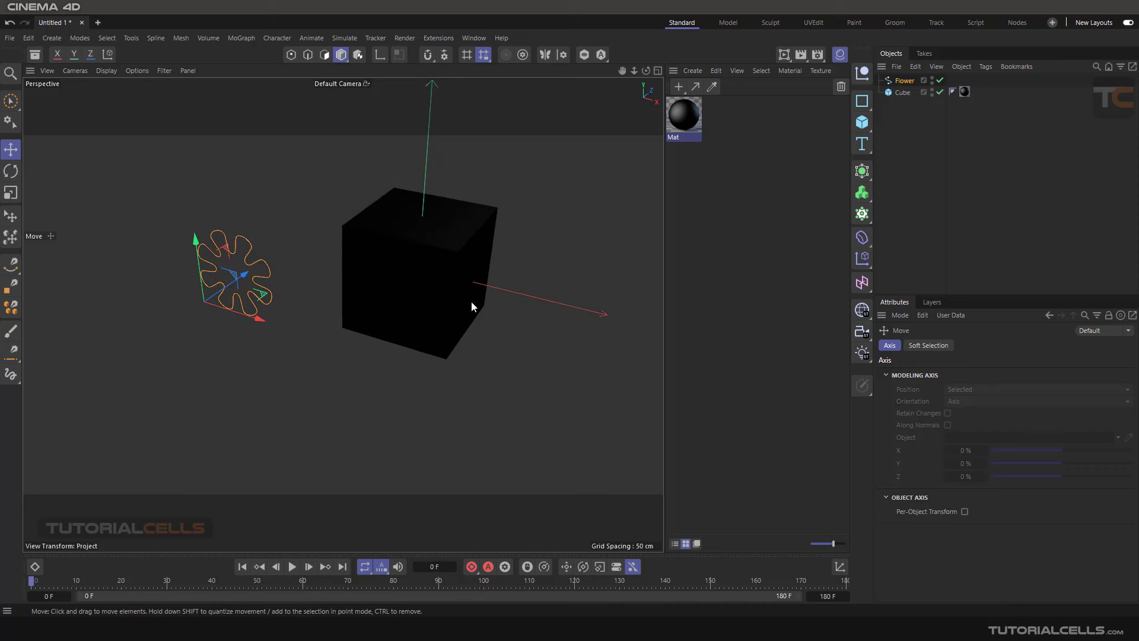
Reopen the material's Spline shader settings and compare the cube with Text Spline turned on and off
{"action": "double_click", "coordinate": [685, 112]}
{"action": "left_click_drag", "start_coordinate": [745, 106], "coordinate": [641, 94]}
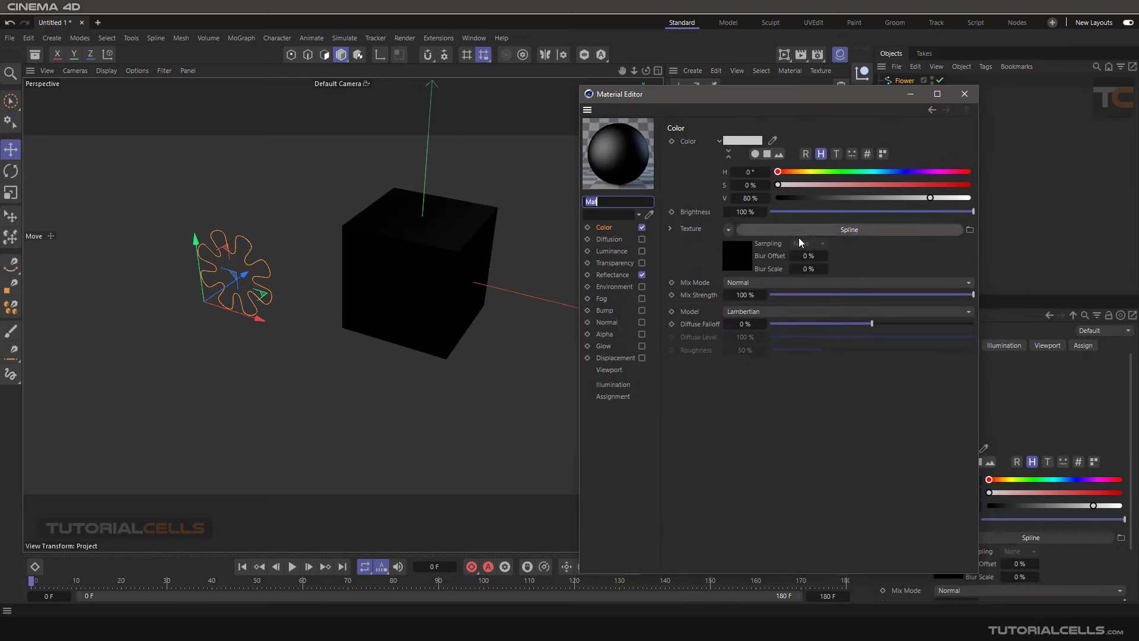
{"action": "left_click", "coordinate": [801, 230]}
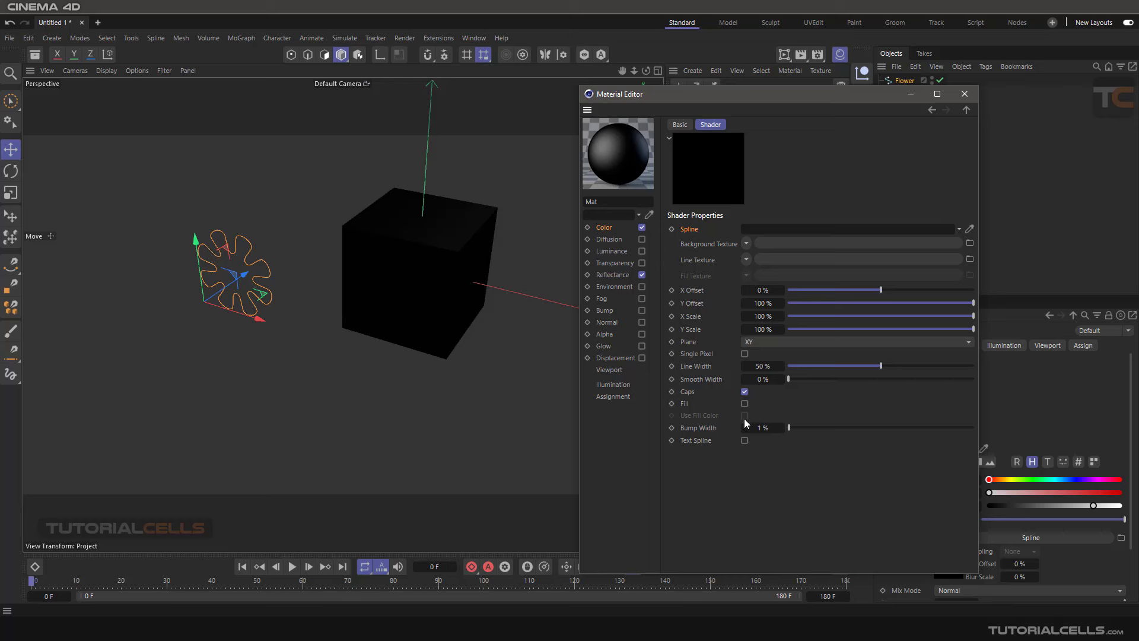
{"action": "left_click", "coordinate": [745, 440]}
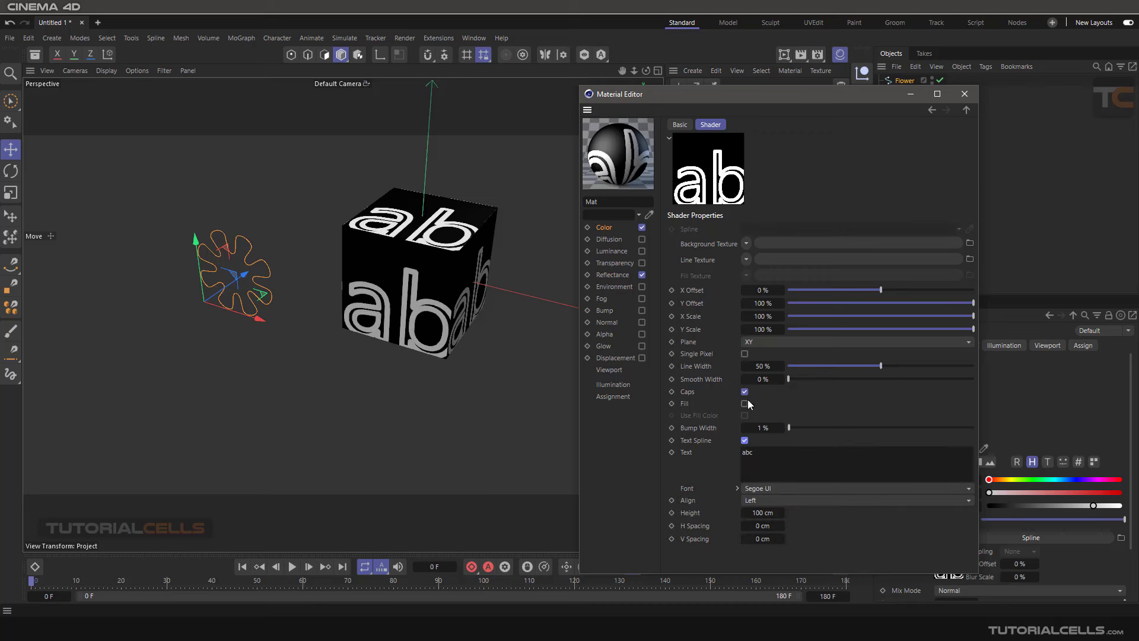
{"action": "left_click", "coordinate": [744, 440]}
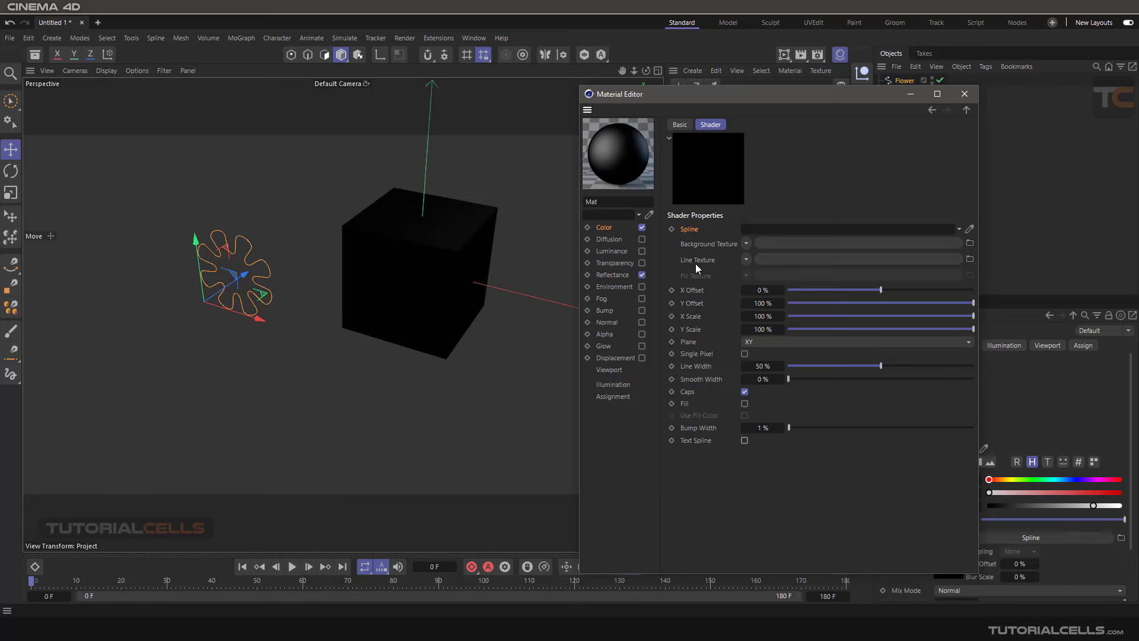
Assign the Flower object to the Spline shader's Spline field and set X Scale and Y Scale to 50%
{"action": "left_click_drag", "start_coordinate": [899, 79], "coordinate": [763, 238]}
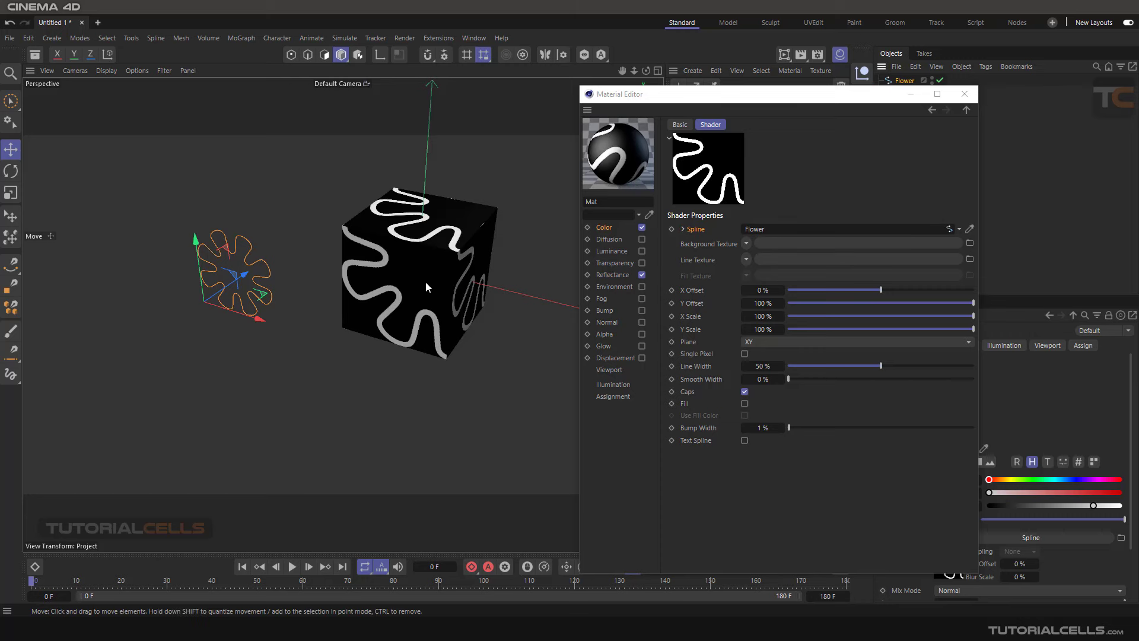
{"action": "left_click_drag", "start_coordinate": [425, 281], "coordinate": [351, 240], "text": "alt"}
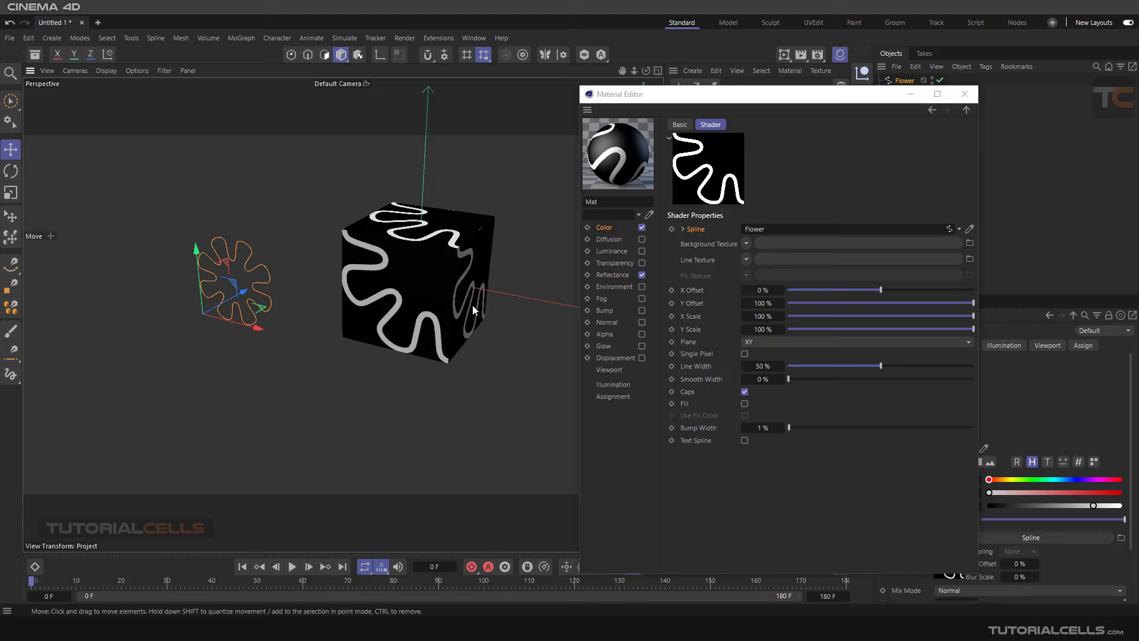
{"action": "left_click", "coordinate": [753, 317]}
{"action": "type", "text": "50"}
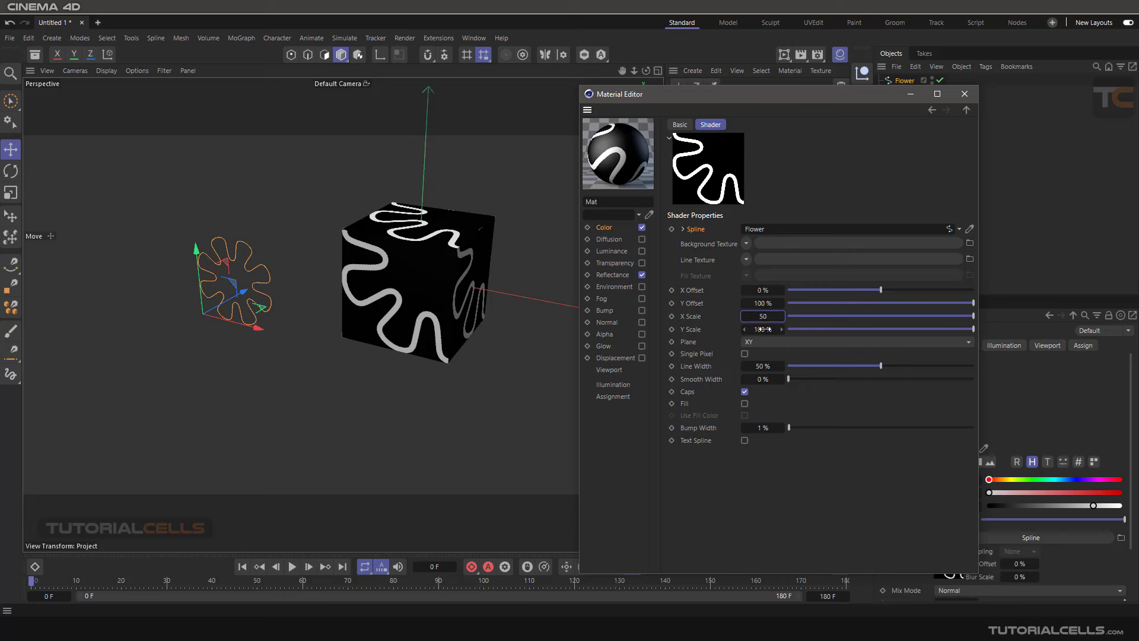
{"action": "left_click", "coordinate": [763, 329]}
{"action": "type", "text": "50"}
{"action": "key", "text": "Return"}
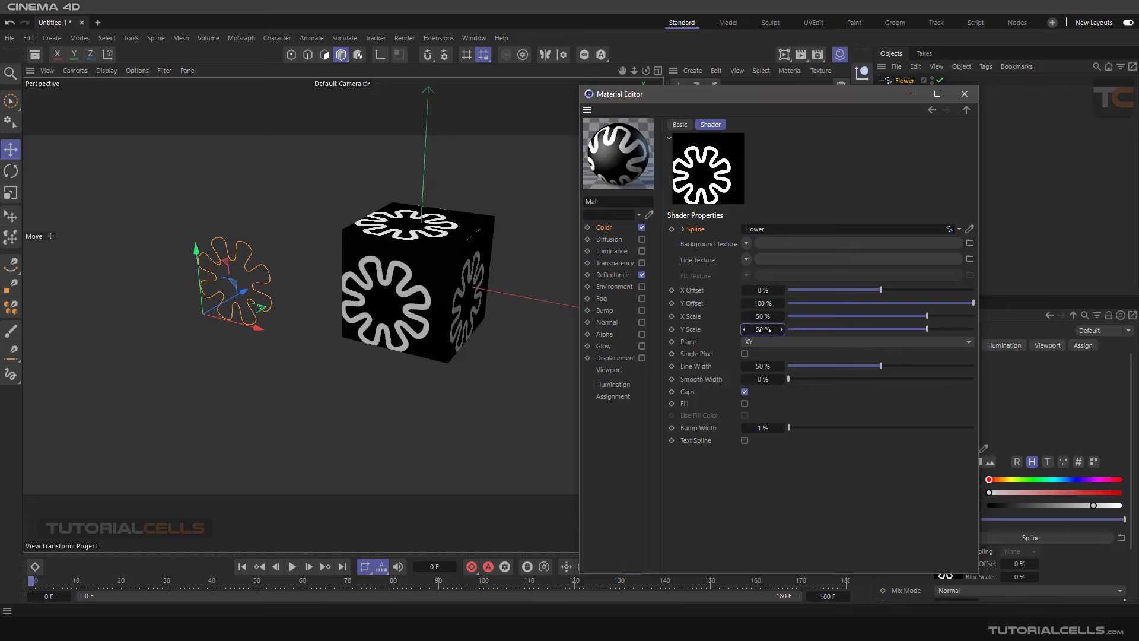
Centre the flower pattern on the cube's faces by setting the shader's X Offset to 9% and Y Offset to 93%
{"action": "left_click", "coordinate": [379, 289]}
{"action": "left_click_drag", "start_coordinate": [379, 289], "coordinate": [396, 259], "text": "alt"}
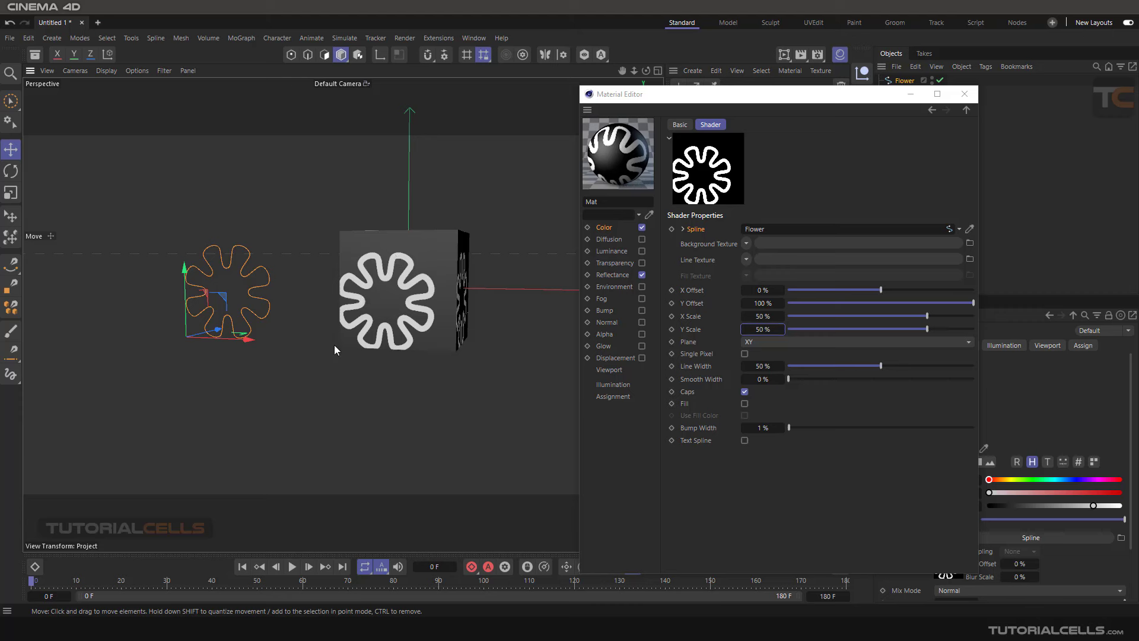
{"action": "scroll", "coordinate": [402, 325], "scroll_direction": "up", "scroll_amount": 2}
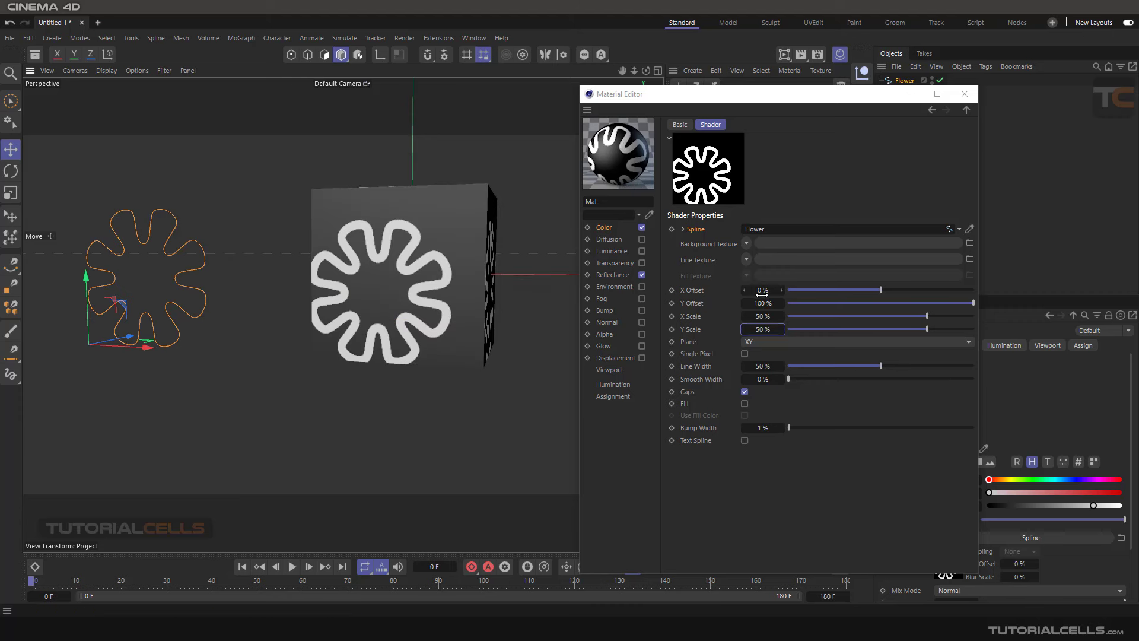
{"action": "left_click_drag", "start_coordinate": [781, 291], "coordinate": [782, 291]}
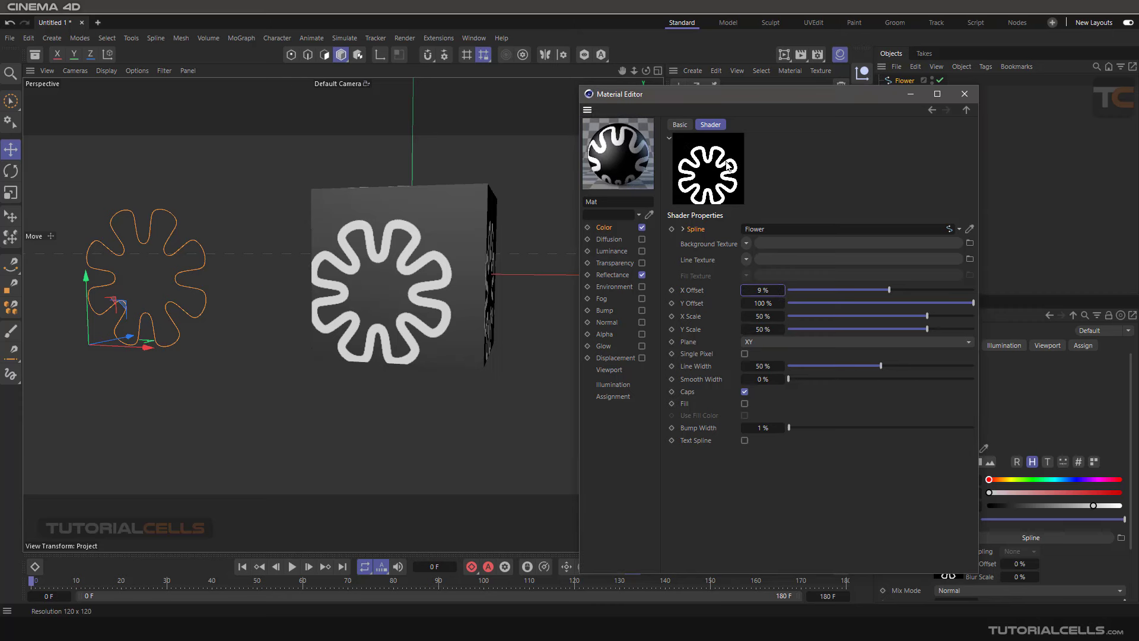
{"action": "left_click", "coordinate": [747, 303]}
{"action": "left_click", "coordinate": [747, 304]}
{"action": "left_click", "coordinate": [747, 303]}
{"action": "left_click", "coordinate": [746, 303]}
{"action": "left_click", "coordinate": [746, 304]}
{"action": "left_click", "coordinate": [746, 304]}
{"action": "left_click", "coordinate": [746, 304]}
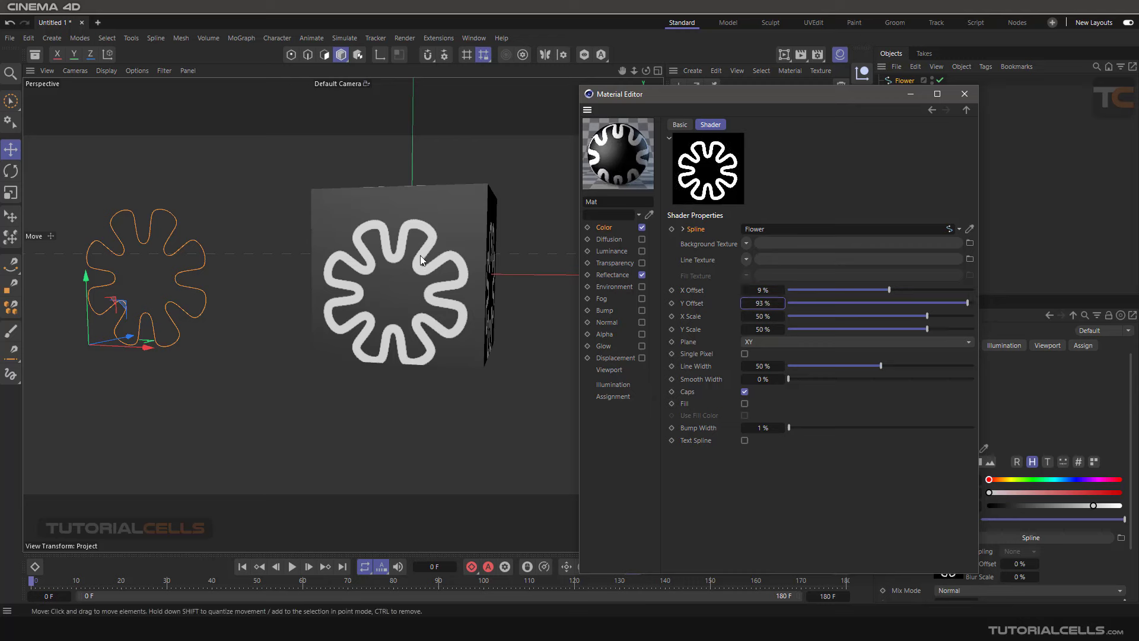
Try reshaping the flower spline by moving single petal points outward in point mode, and undo the moves
{"action": "left_click_drag", "start_coordinate": [443, 262], "coordinate": [355, 291], "text": "alt"}
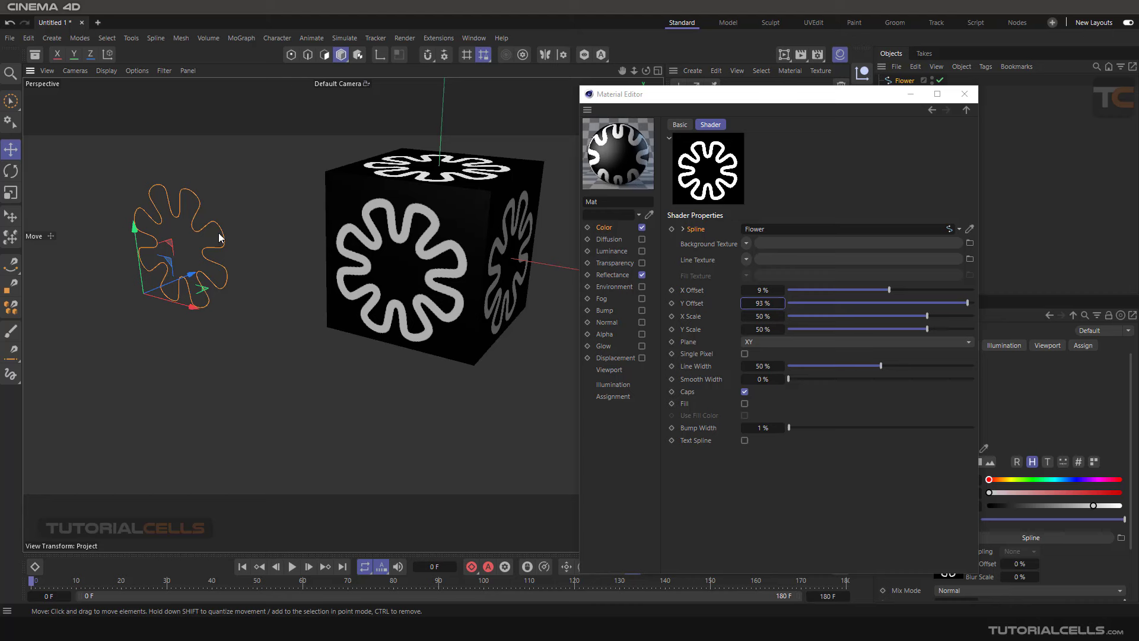
{"action": "left_click", "coordinate": [290, 56]}
{"action": "left_click", "coordinate": [212, 222]}
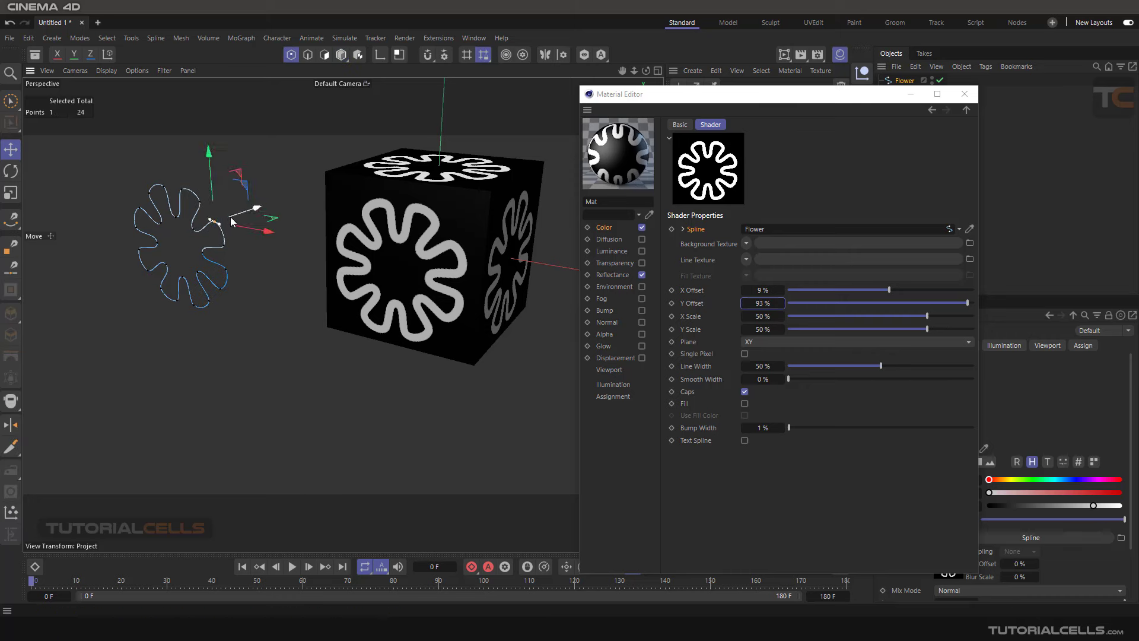
{"action": "left_click_drag", "start_coordinate": [246, 189], "coordinate": [297, 235]}
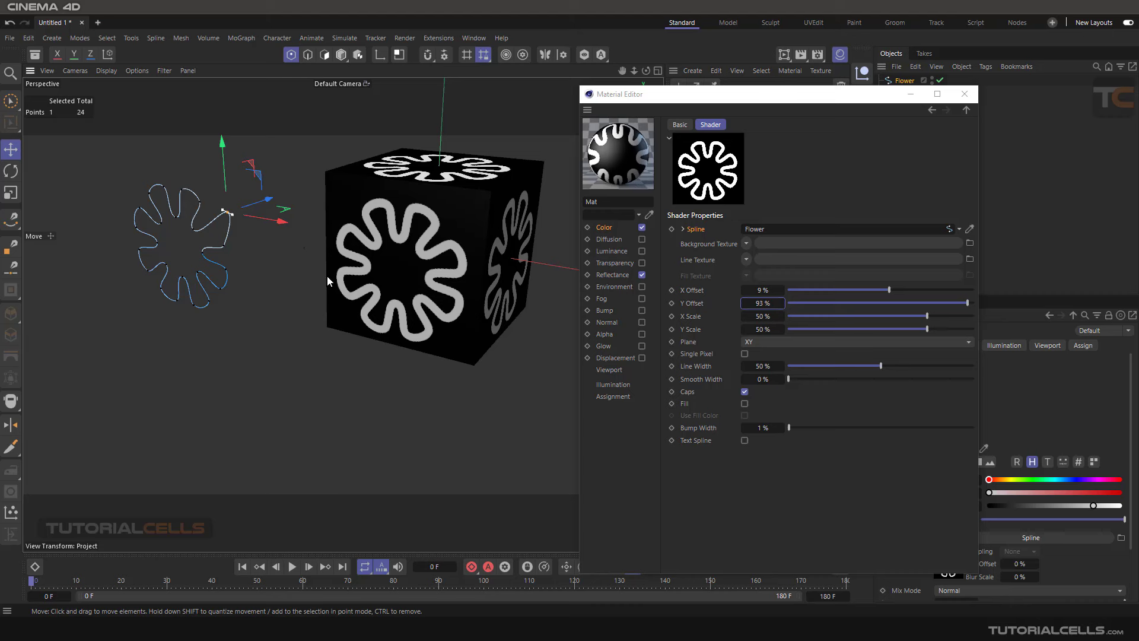
{"action": "left_click_drag", "start_coordinate": [429, 273], "coordinate": [389, 273], "text": "alt"}
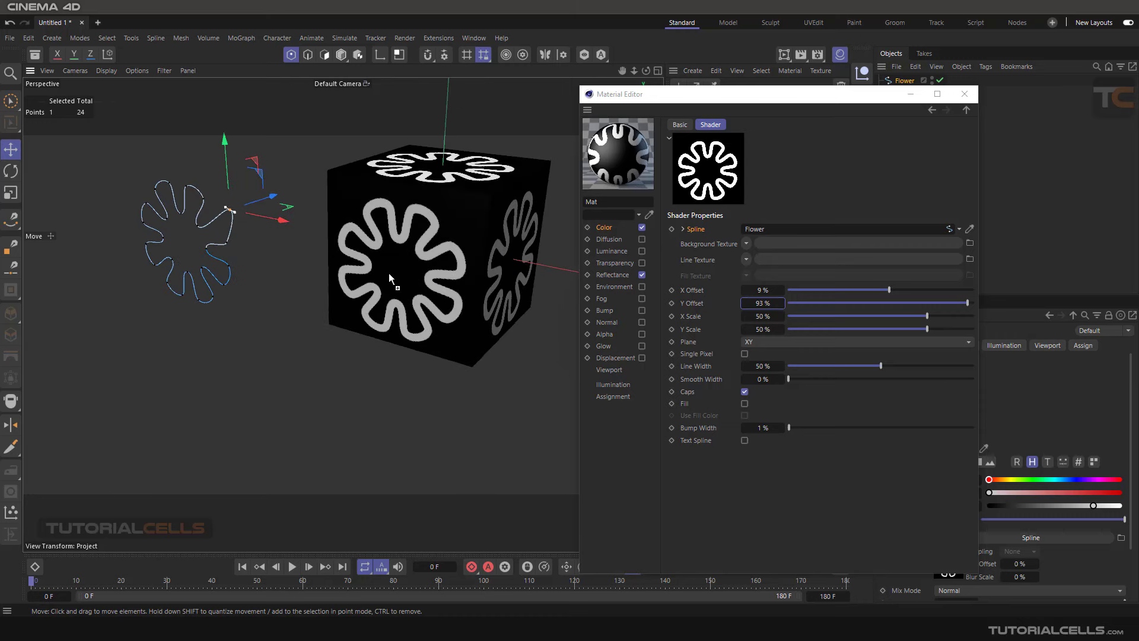
{"action": "left_click", "coordinate": [223, 246]}
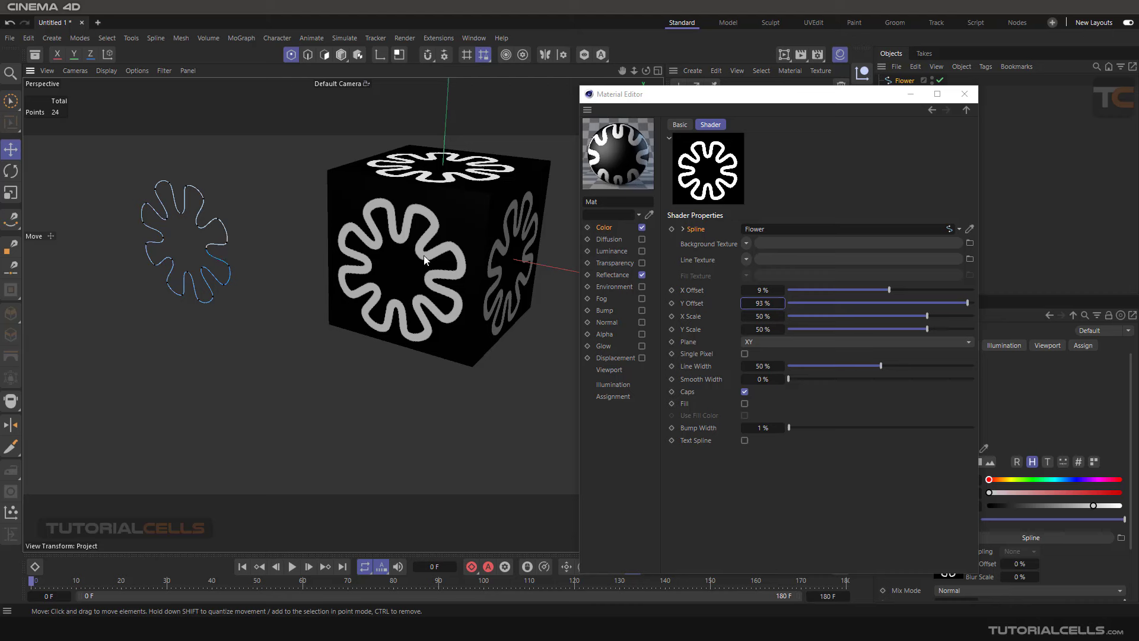
{"action": "left_click", "coordinate": [228, 243]}
{"action": "left_click_drag", "start_coordinate": [237, 248], "coordinate": [266, 254]}
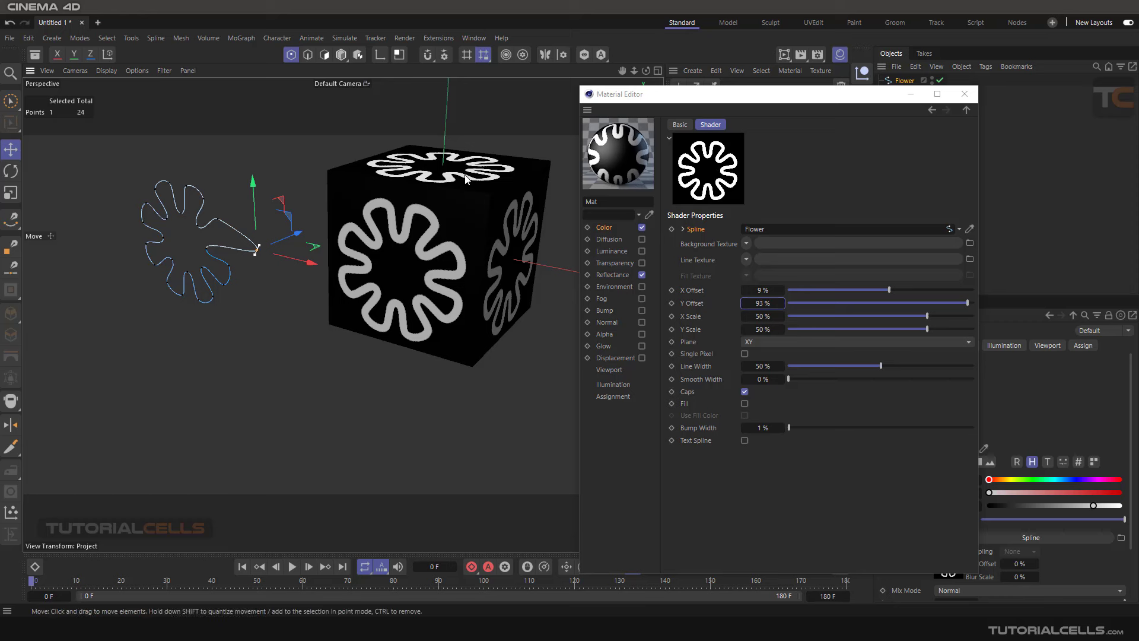
{"action": "key", "text": "ctrl+z"}
{"action": "left_click", "coordinate": [274, 350]}
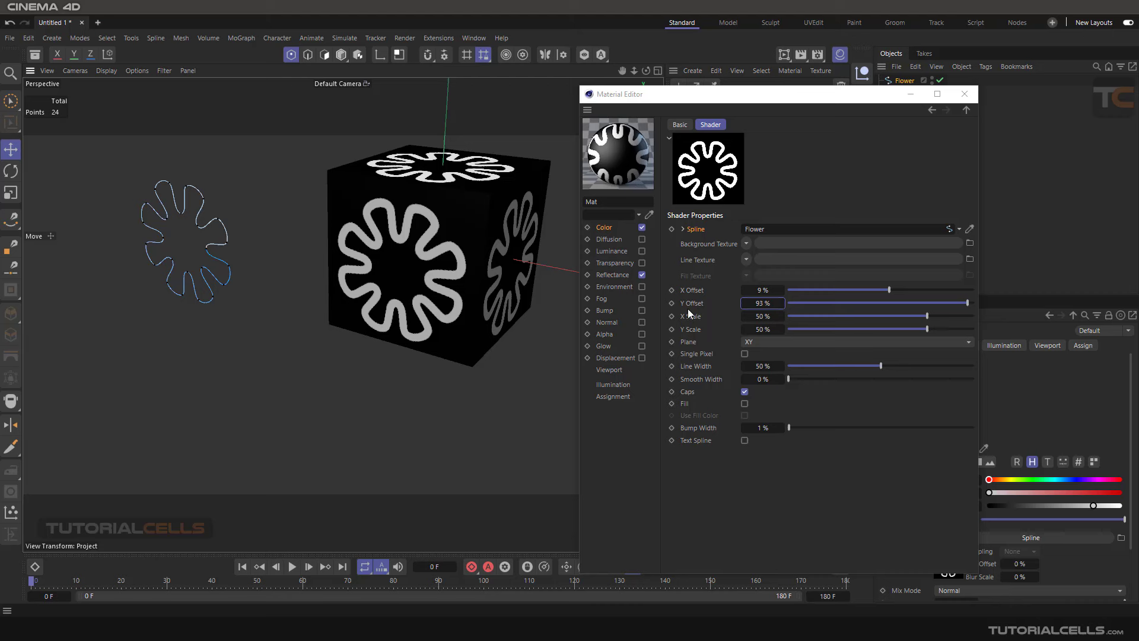
Try the Spline shader's Plane setting on XZ and YZ, and return it to XY
{"action": "left_click", "coordinate": [692, 342]}
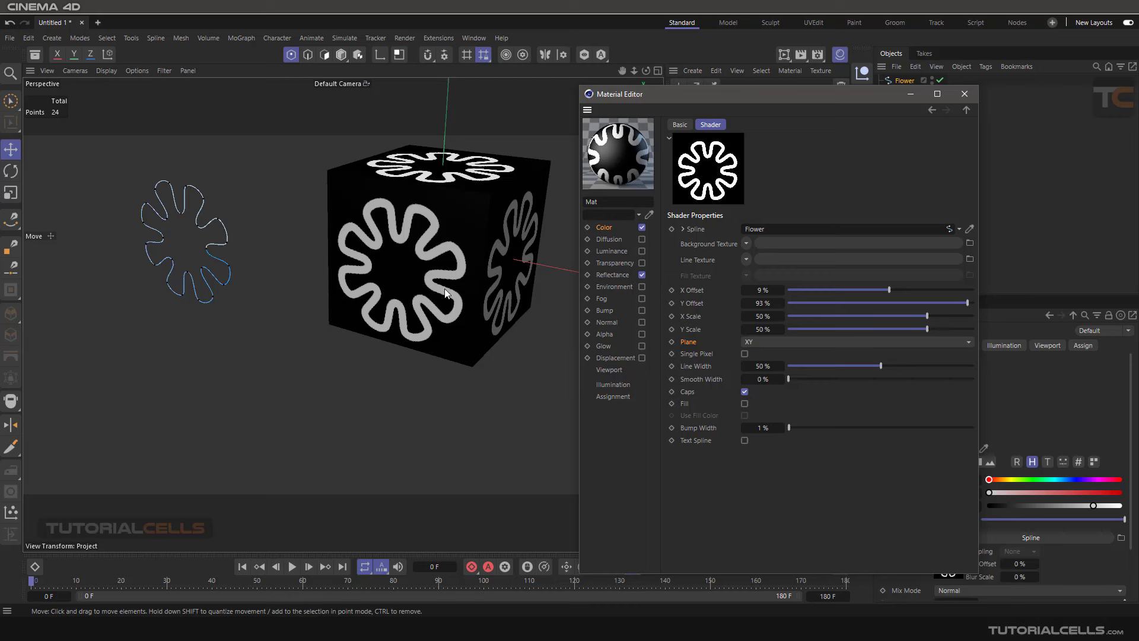
{"action": "left_click", "coordinate": [747, 343]}
{"action": "left_click", "coordinate": [756, 372]}
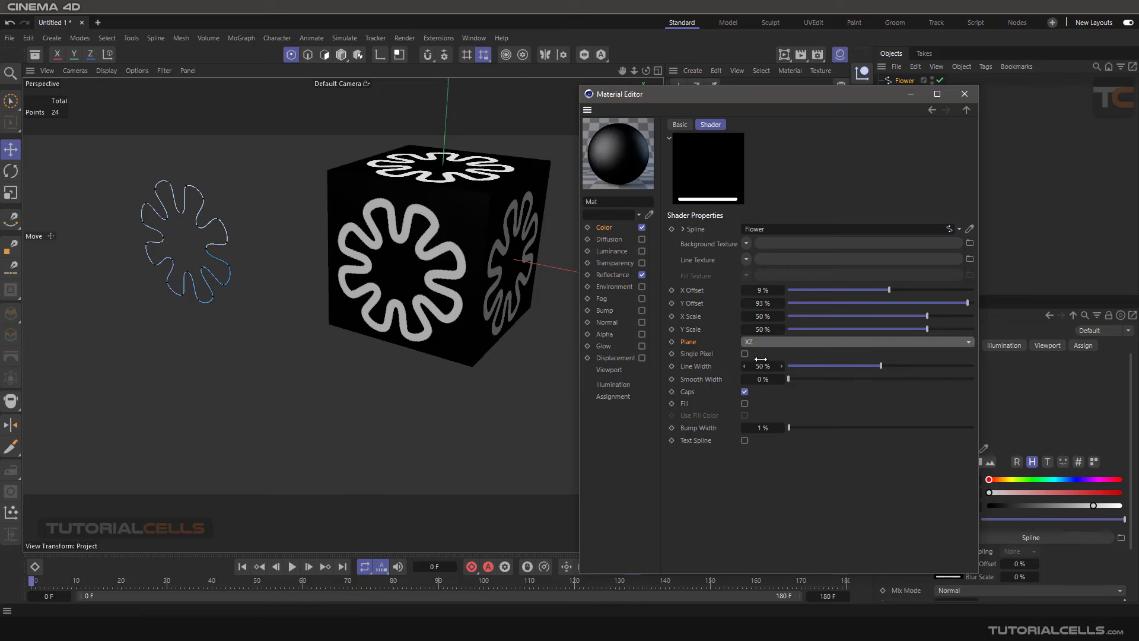
{"action": "left_click", "coordinate": [763, 341]}
{"action": "left_click", "coordinate": [764, 368]}
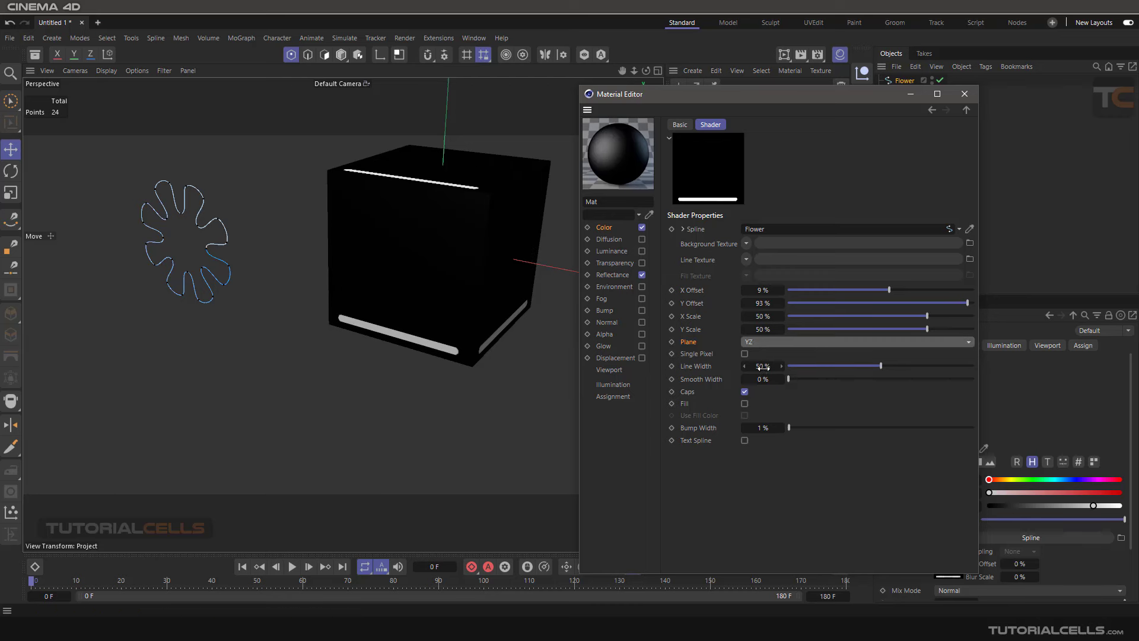
{"action": "left_click", "coordinate": [763, 342]}
{"action": "left_click", "coordinate": [766, 358]}
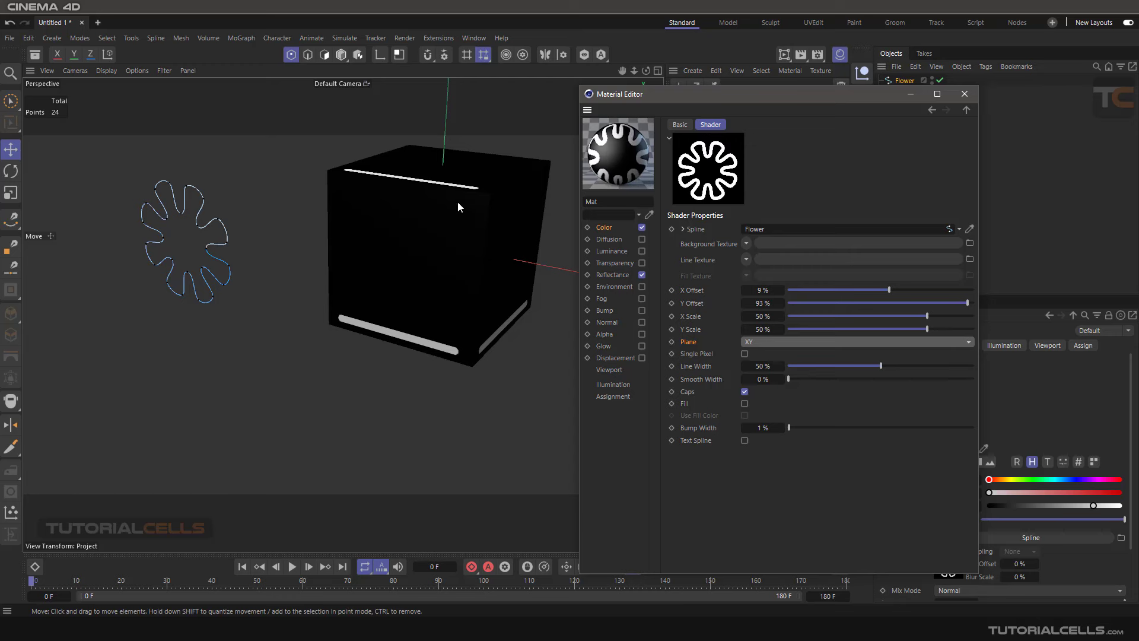
{"action": "left_click_drag", "start_coordinate": [439, 268], "coordinate": [402, 276], "text": "alt"}
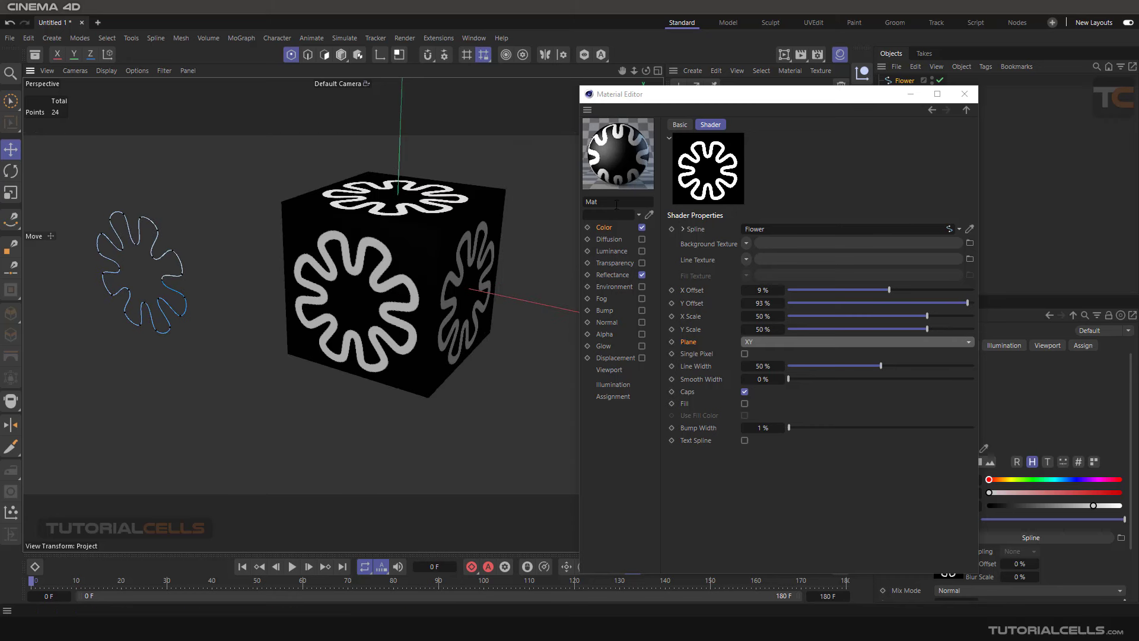
Turn on the interactive render region over the cube's front face and set the shader's Line Width to 72%
{"action": "left_click", "coordinate": [692, 369]}
{"action": "scroll", "coordinate": [392, 304], "scroll_direction": "up", "scroll_amount": 5}
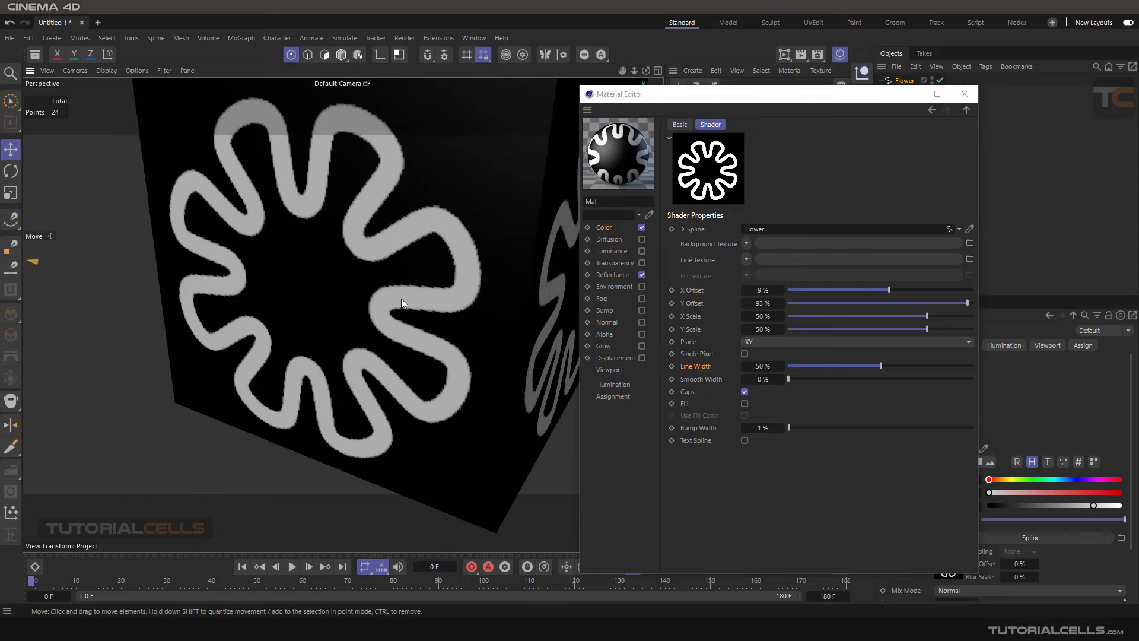
{"action": "left_click_drag", "start_coordinate": [401, 302], "coordinate": [446, 245], "text": "alt"}
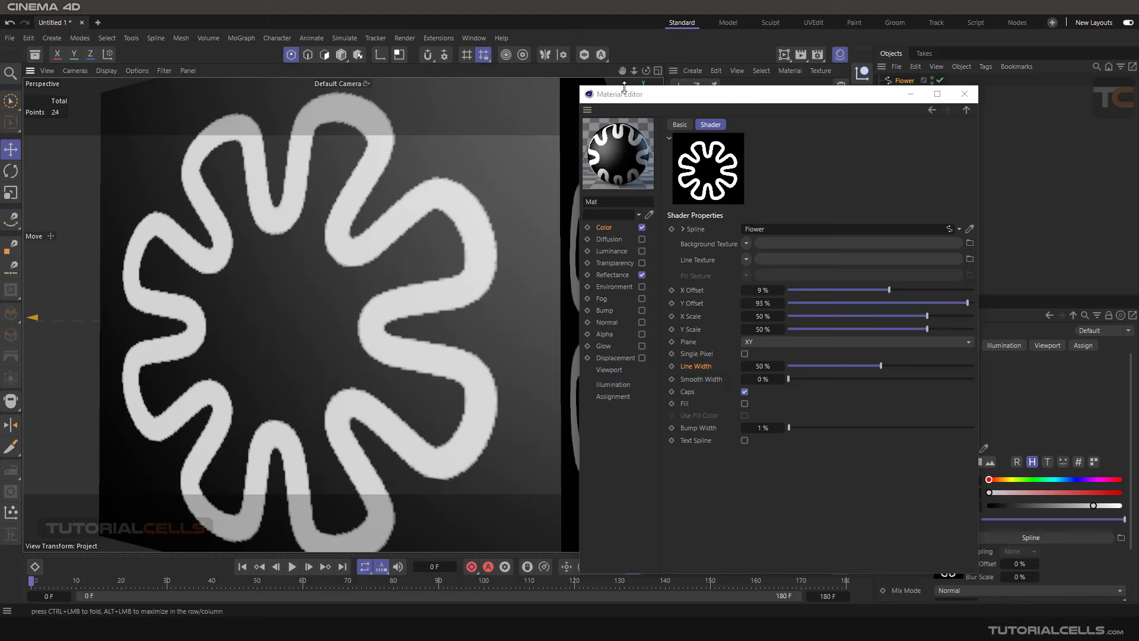
{"action": "left_click", "coordinate": [782, 55]}
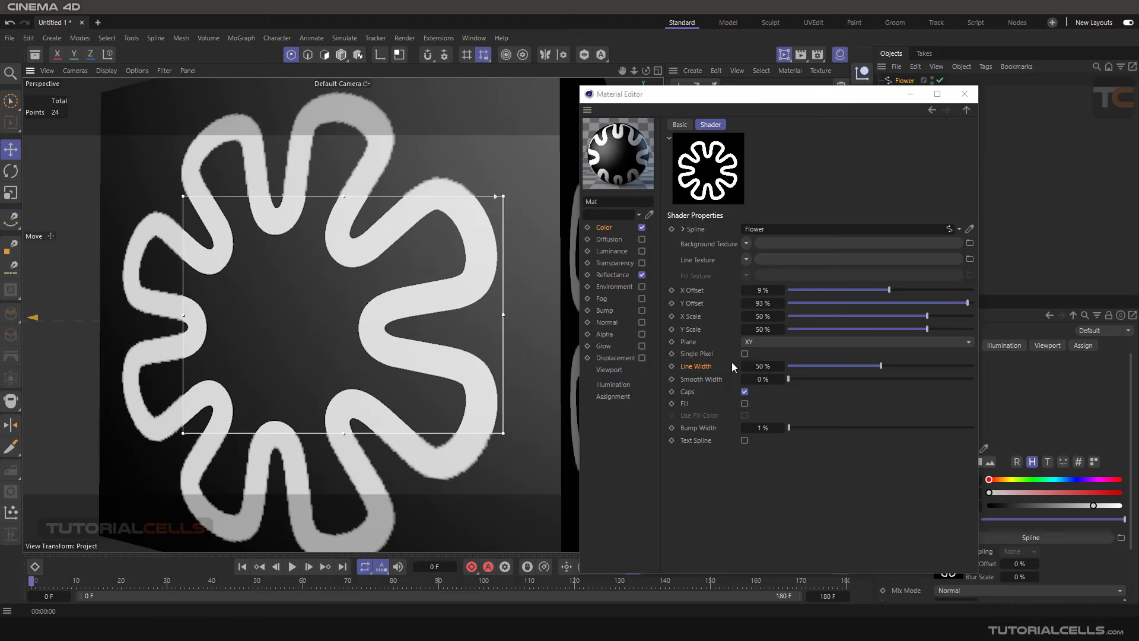
{"action": "left_click_drag", "start_coordinate": [763, 366], "coordinate": [792, 366]}
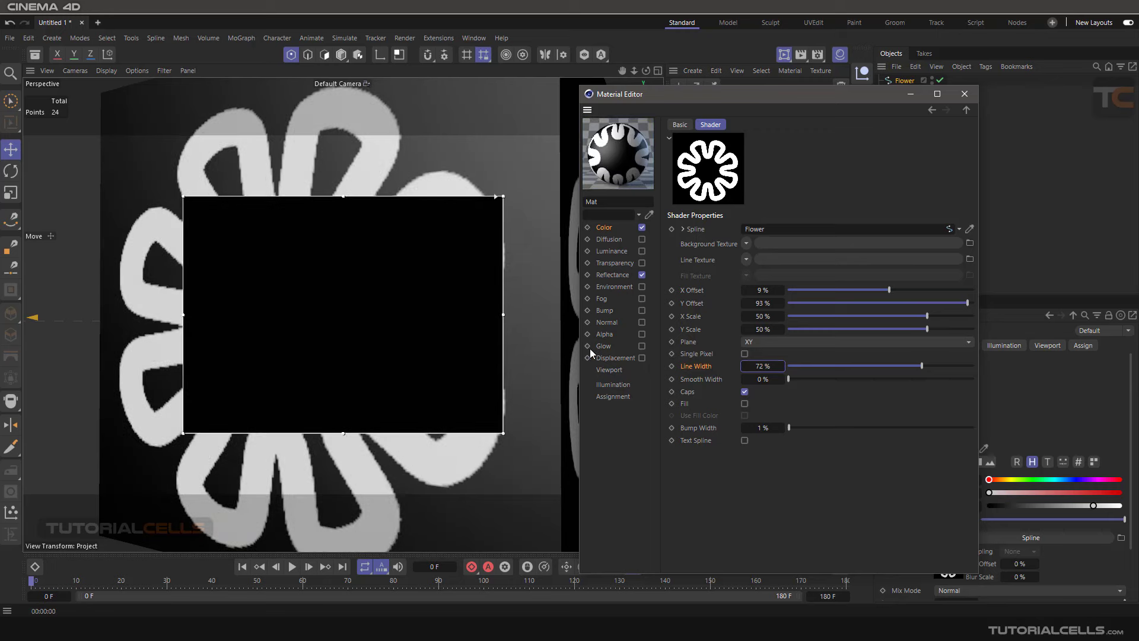
{"action": "scroll", "coordinate": [480, 309], "scroll_direction": "up", "scroll_amount": 1}
{"action": "middle_click_drag", "start_coordinate": [469, 307], "coordinate": [427, 308], "text": "alt"}
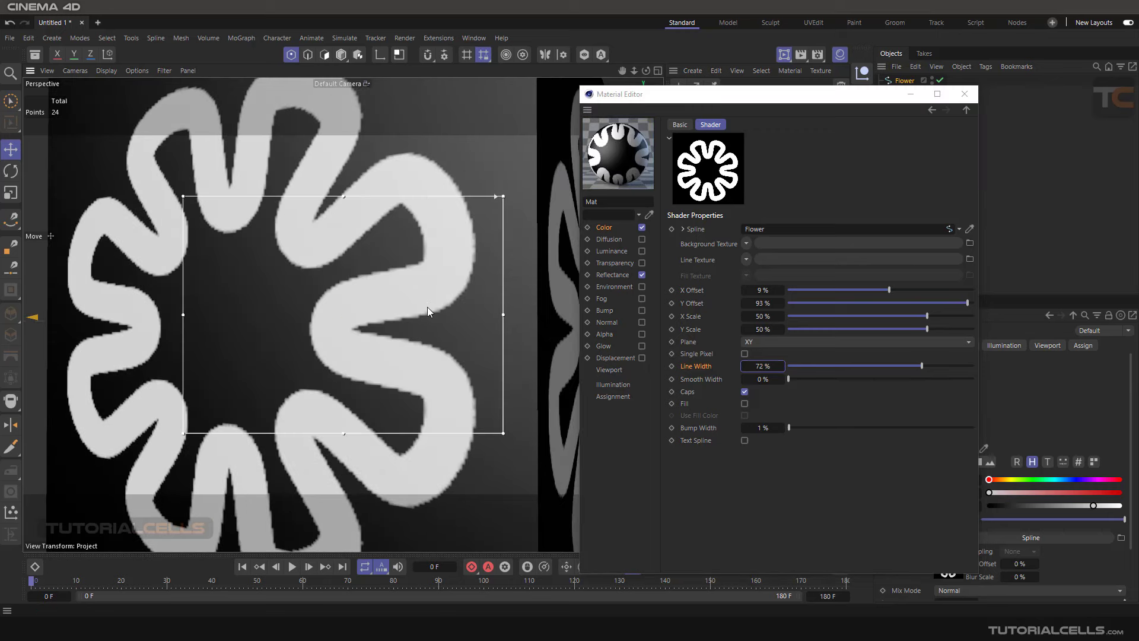
Try a Smooth Width of 15% on the spline's line edges, and reset it to 0%
{"action": "left_click", "coordinate": [702, 380]}
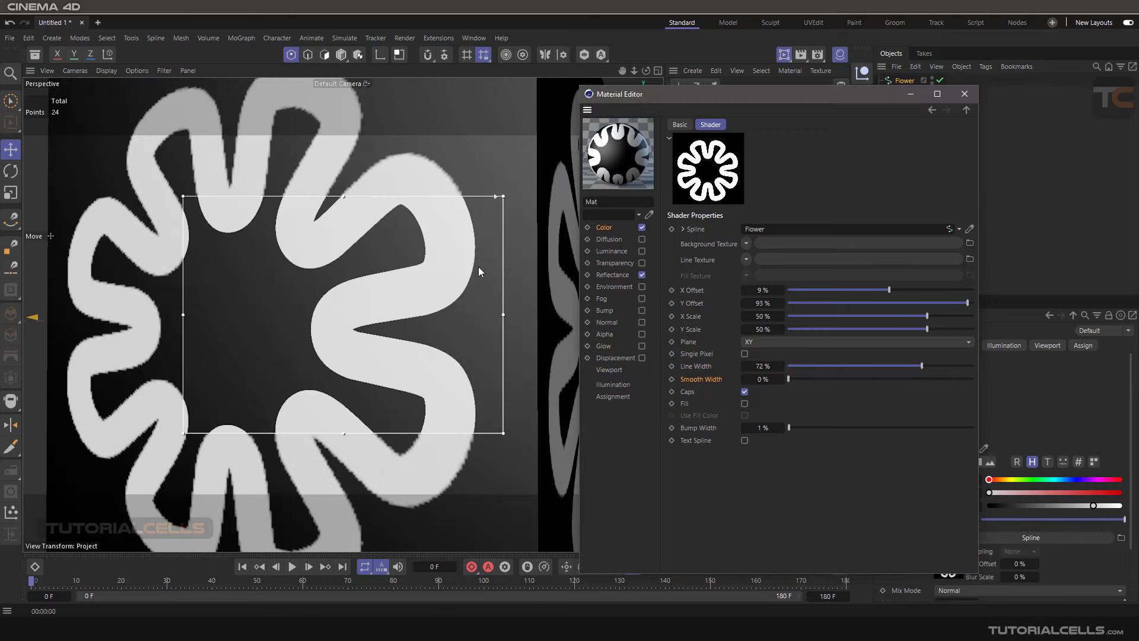
{"action": "scroll", "coordinate": [475, 269], "scroll_direction": "up", "scroll_amount": 4}
{"action": "scroll", "coordinate": [464, 276], "scroll_direction": "up", "scroll_amount": 2}
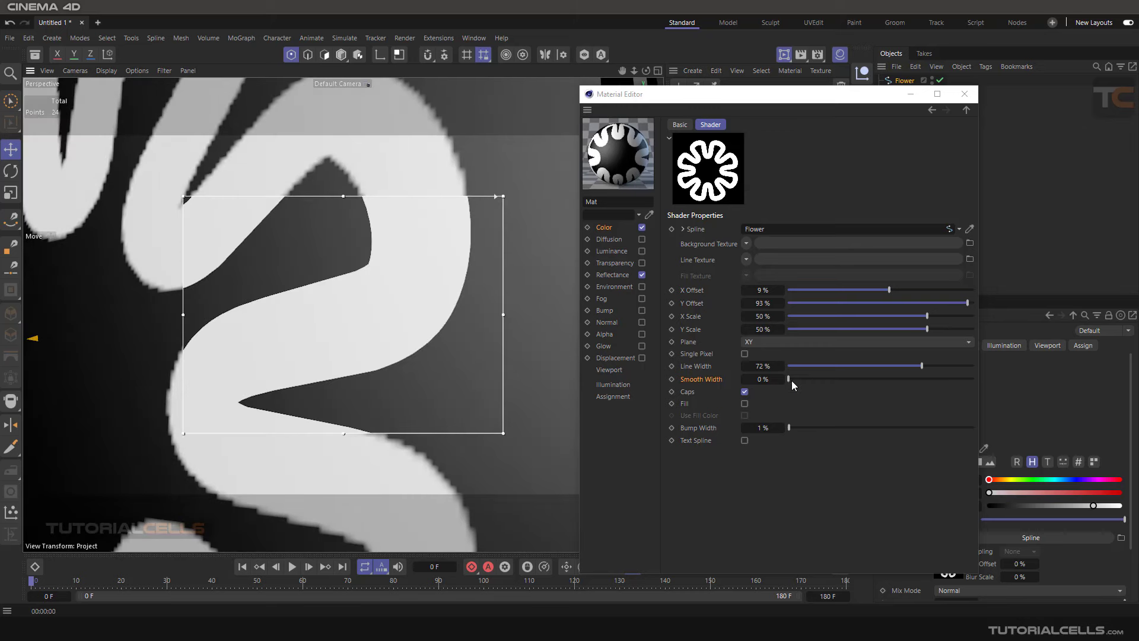
{"action": "left_click_drag", "start_coordinate": [789, 378], "coordinate": [814, 378]}
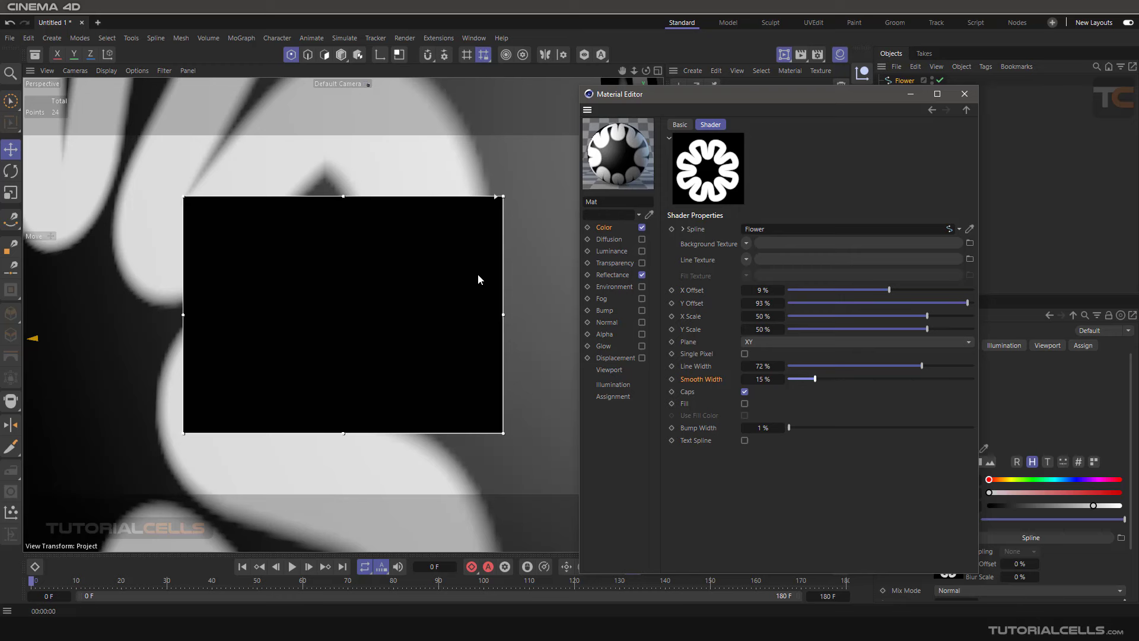
{"action": "right_click", "coordinate": [780, 380]}
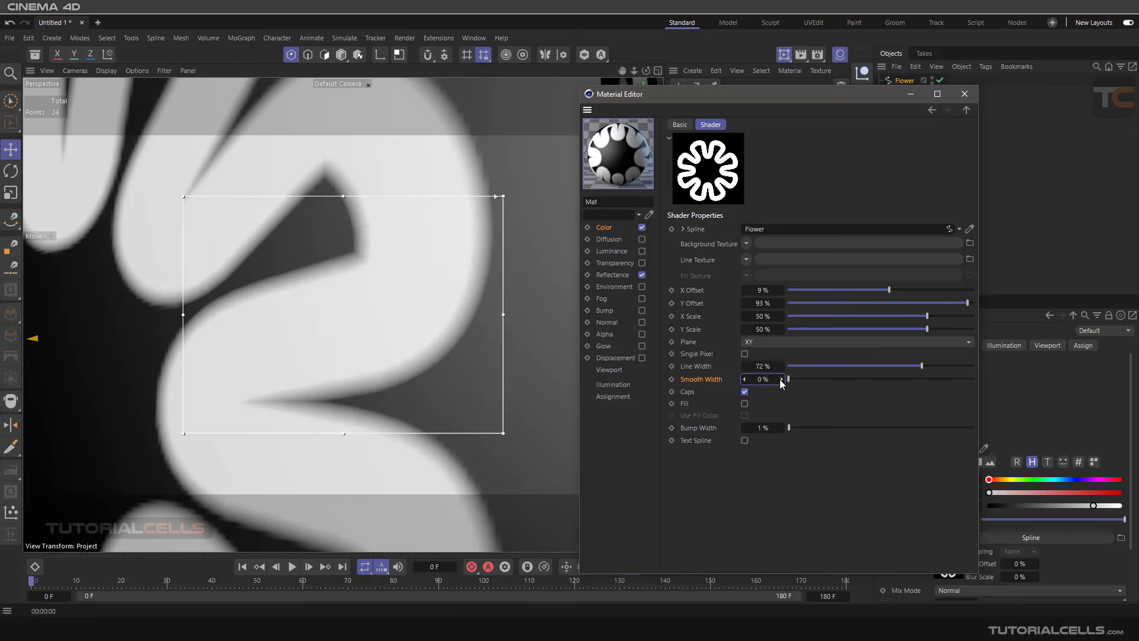
Compare the rendered spline line with Caps disabled, and enable Caps again
{"action": "left_click", "coordinate": [745, 391]}
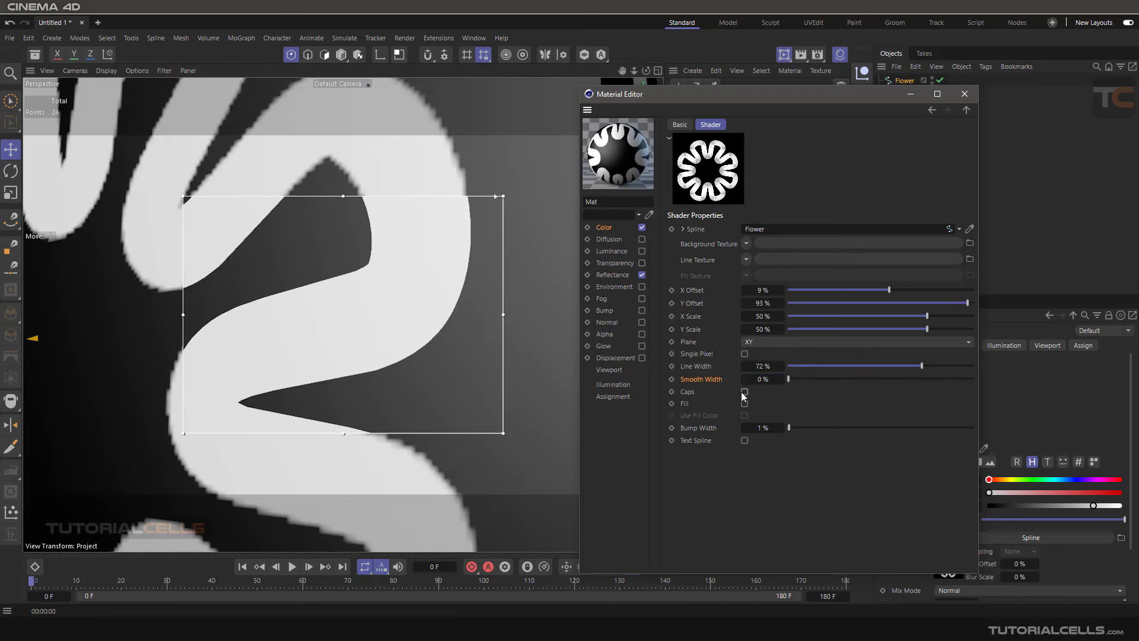
{"action": "left_click", "coordinate": [430, 279]}
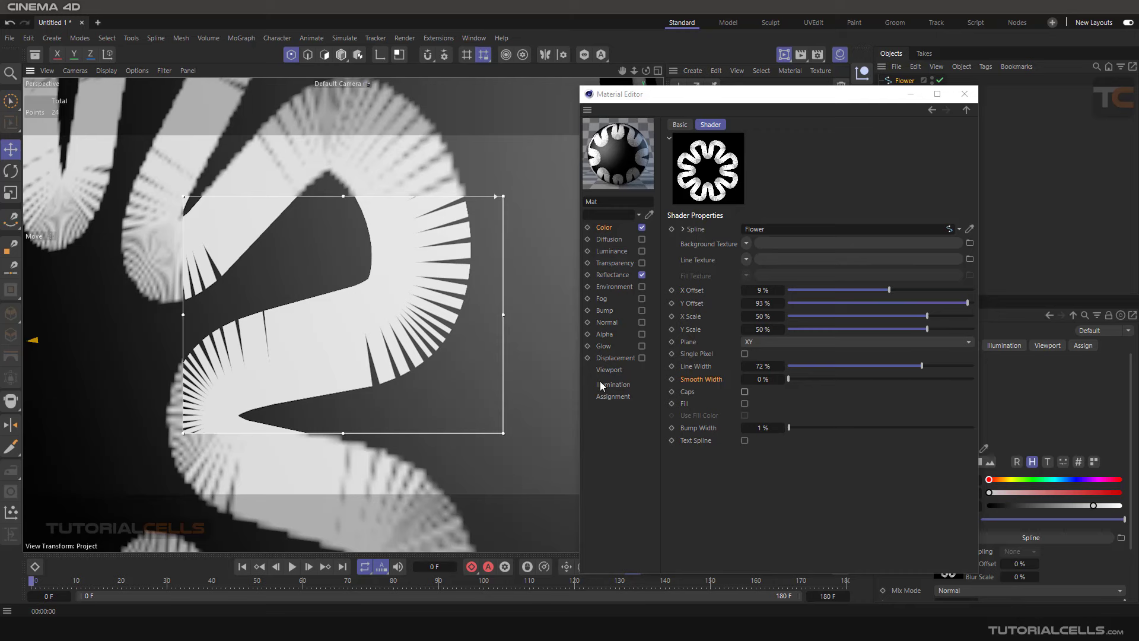
{"action": "left_click", "coordinate": [744, 392]}
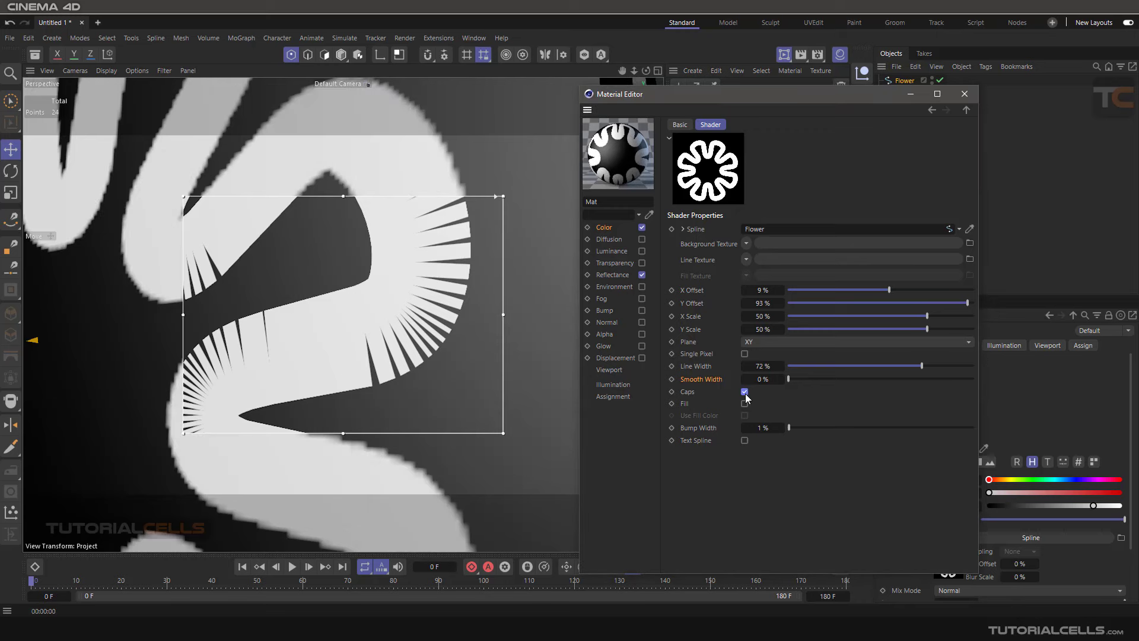
{"action": "left_click", "coordinate": [466, 283]}
Turn off the interactive render region and bring the whole cube back into view
{"action": "scroll", "coordinate": [466, 283], "scroll_direction": "down", "scroll_amount": 10}
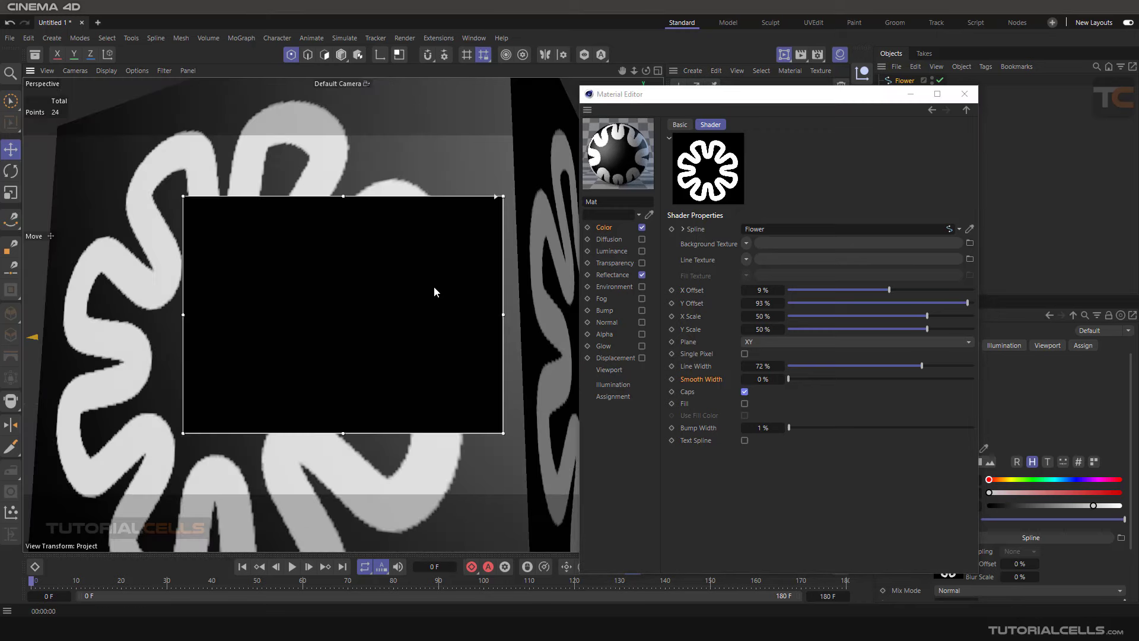
{"action": "left_click", "coordinate": [784, 54]}
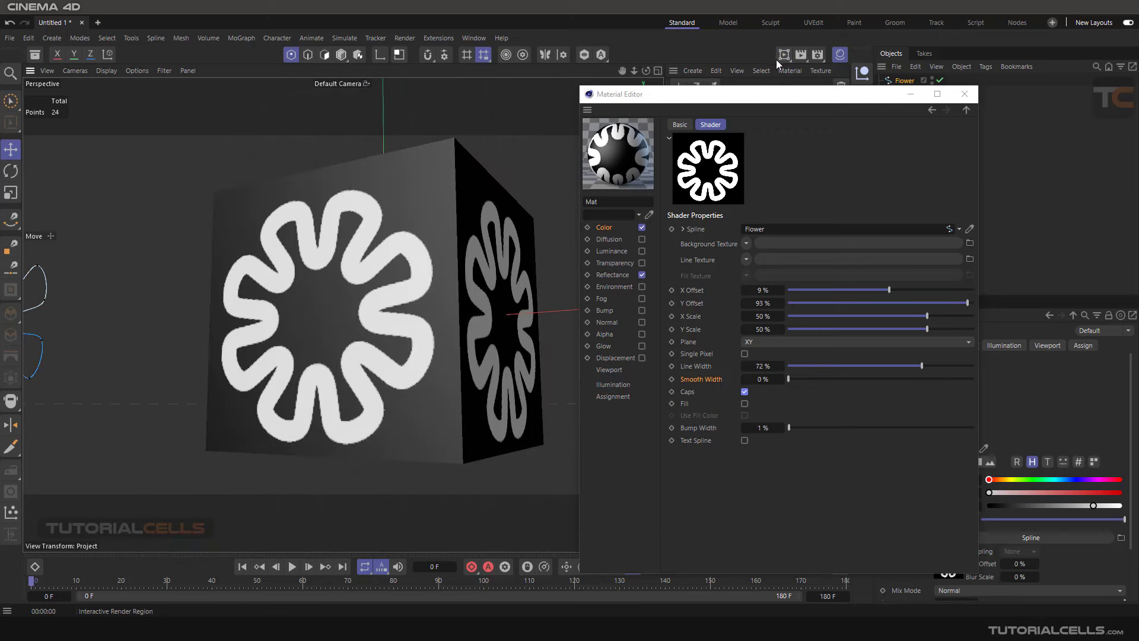
{"action": "left_click_drag", "start_coordinate": [447, 245], "coordinate": [413, 349], "text": "alt"}
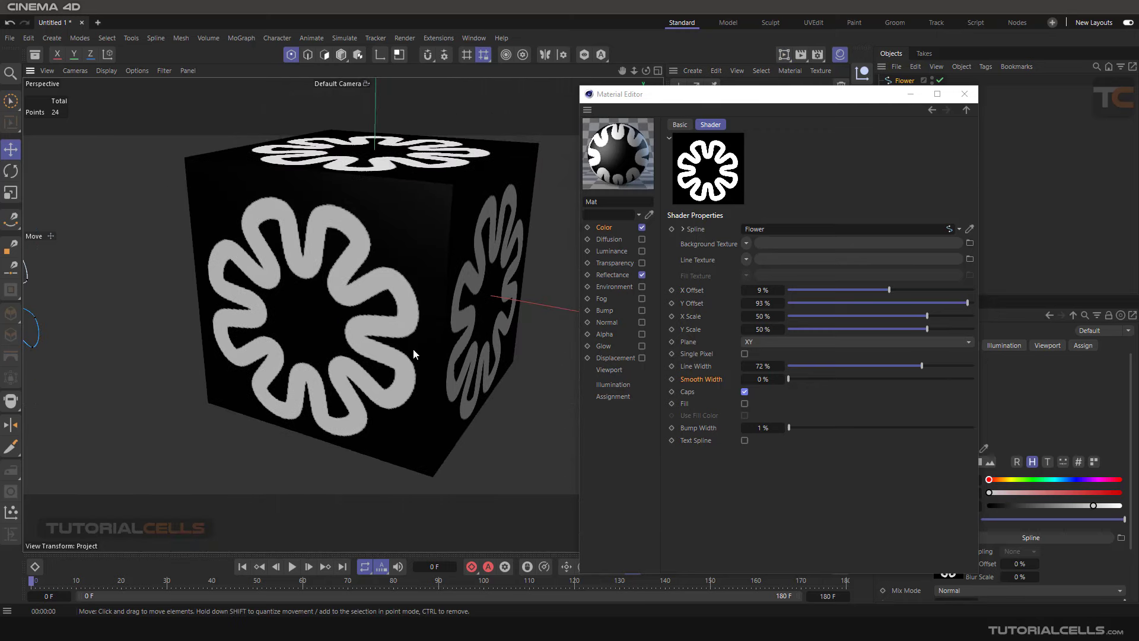
Load the pink lotus image as the shader's Background Texture without copying it to the project location, and view it on the cube
{"action": "left_click", "coordinate": [706, 245]}
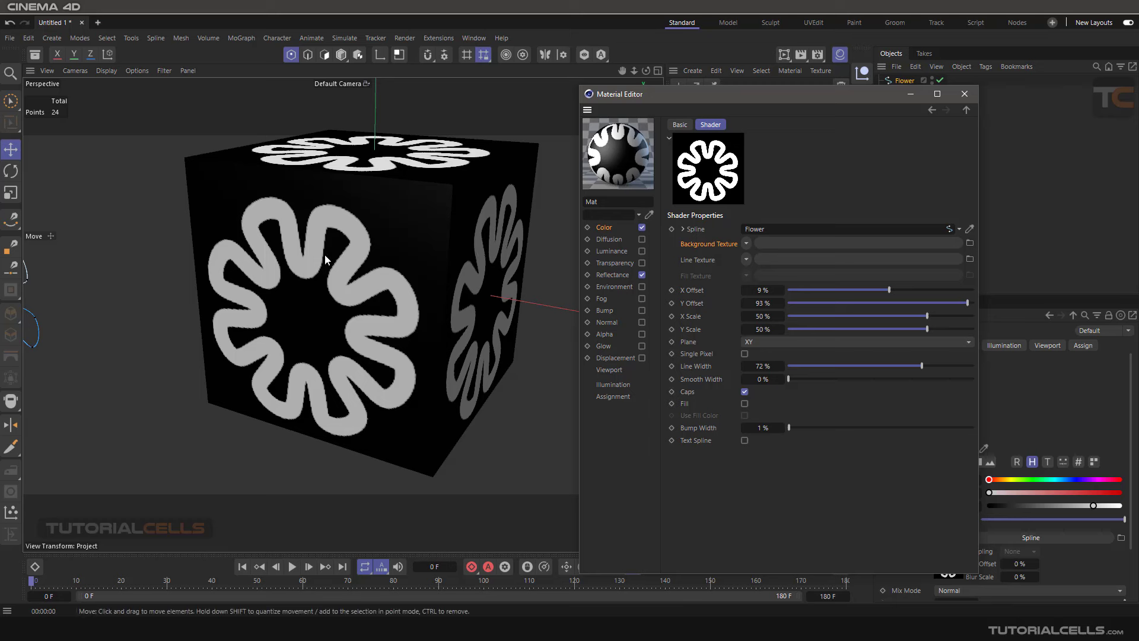
{"action": "left_click", "coordinate": [746, 243]}
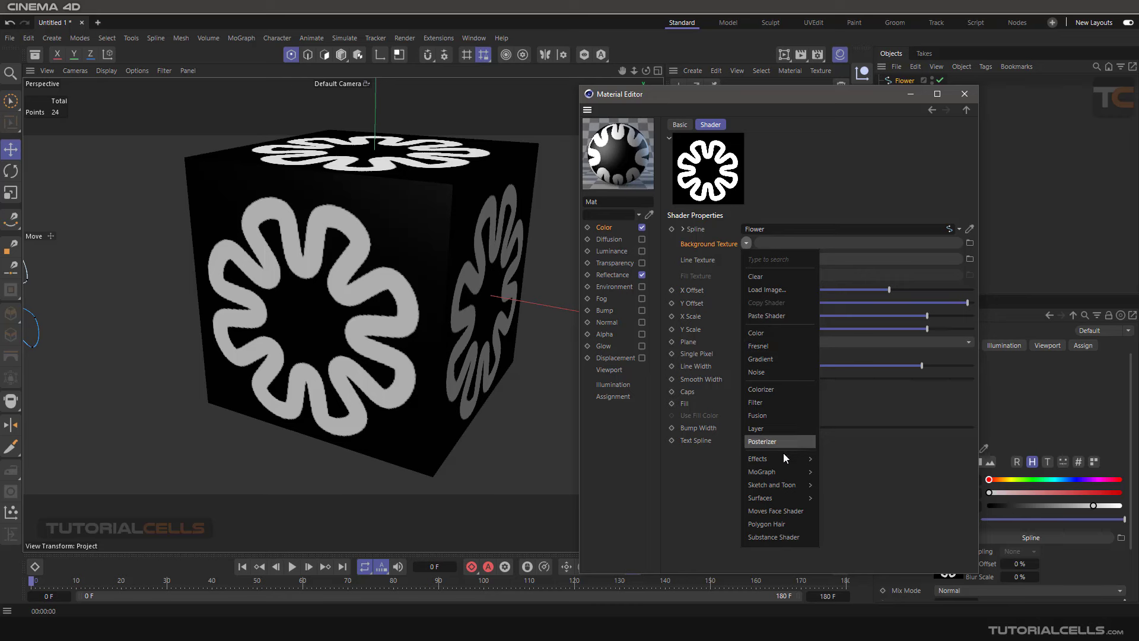
{"action": "mouse_move", "coordinate": [785, 460]}
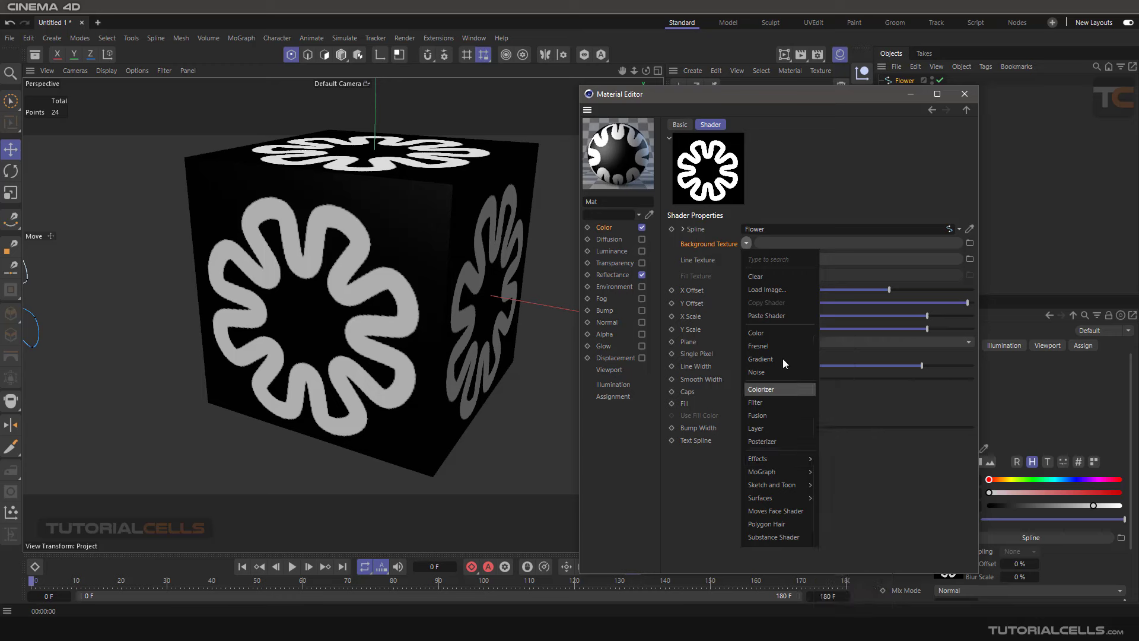
{"action": "left_click", "coordinate": [770, 291]}
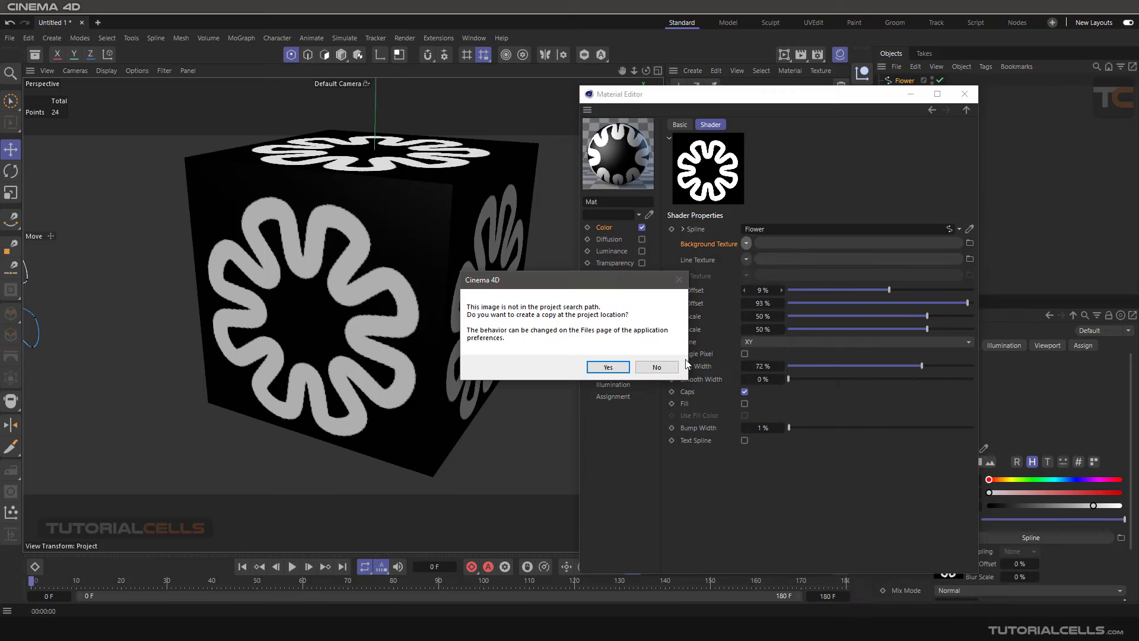
{"action": "left_click", "coordinate": [674, 368]}
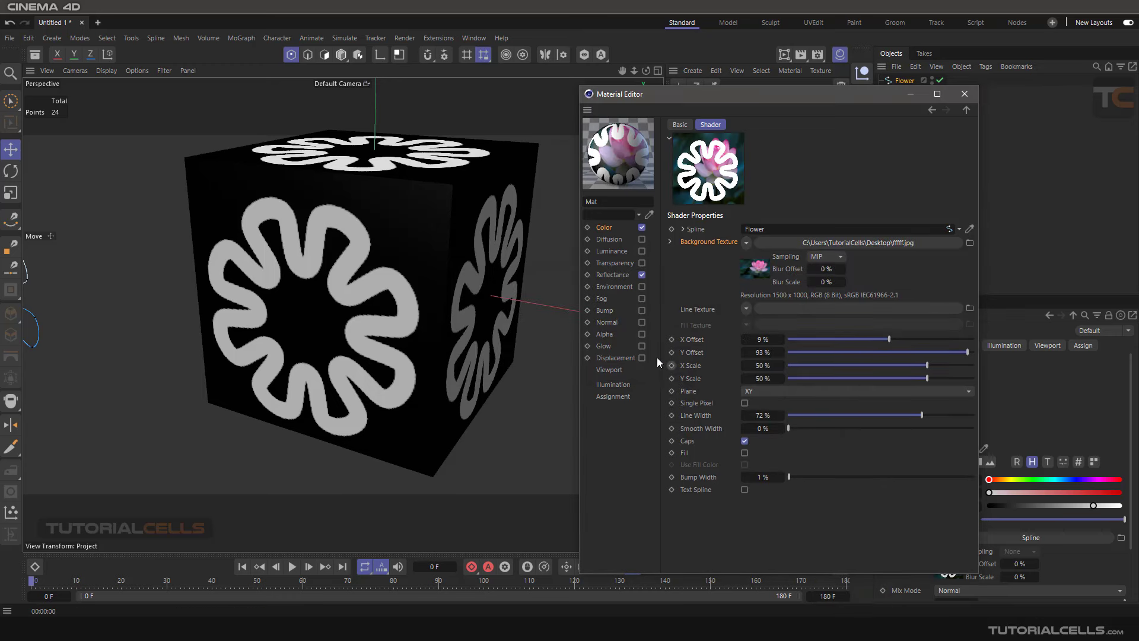
{"action": "mouse_move", "coordinate": [381, 283]}
{"action": "left_mouse_down", "text": "alt"}
{"action": "mouse_move", "coordinate": [379, 265]}
{"action": "mouse_move", "coordinate": [415, 238]}
{"action": "mouse_move", "coordinate": [379, 292]}
{"action": "mouse_move", "coordinate": [369, 275]}
{"action": "left_mouse_up", "text": "alt"}
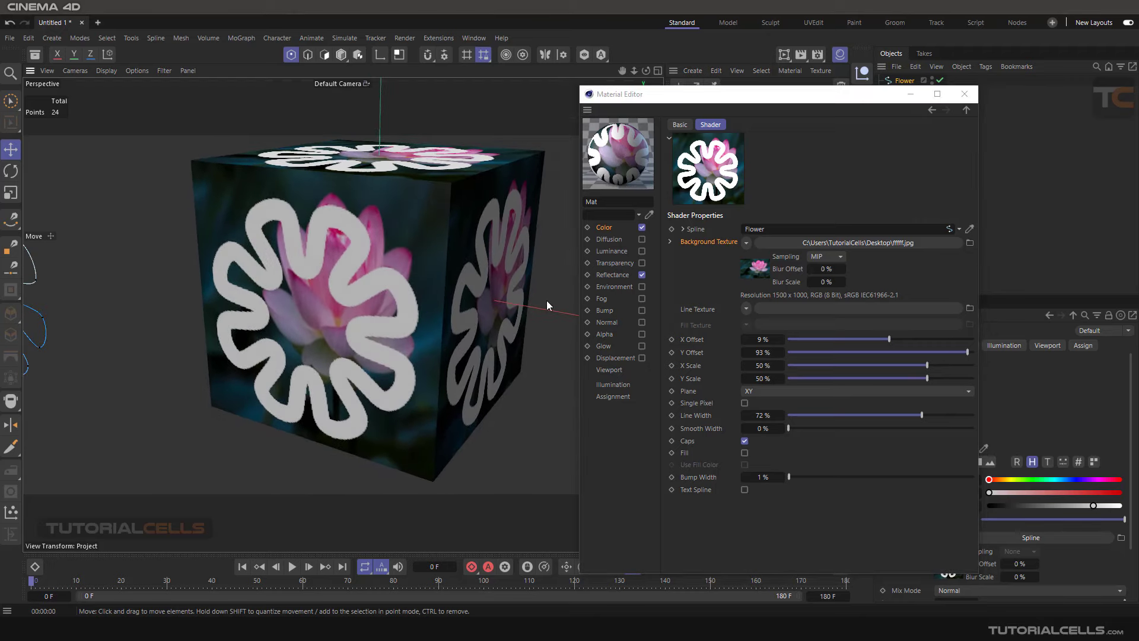
Clear the lotus image from the shader's Background Texture
{"action": "right_click", "coordinate": [711, 240]}
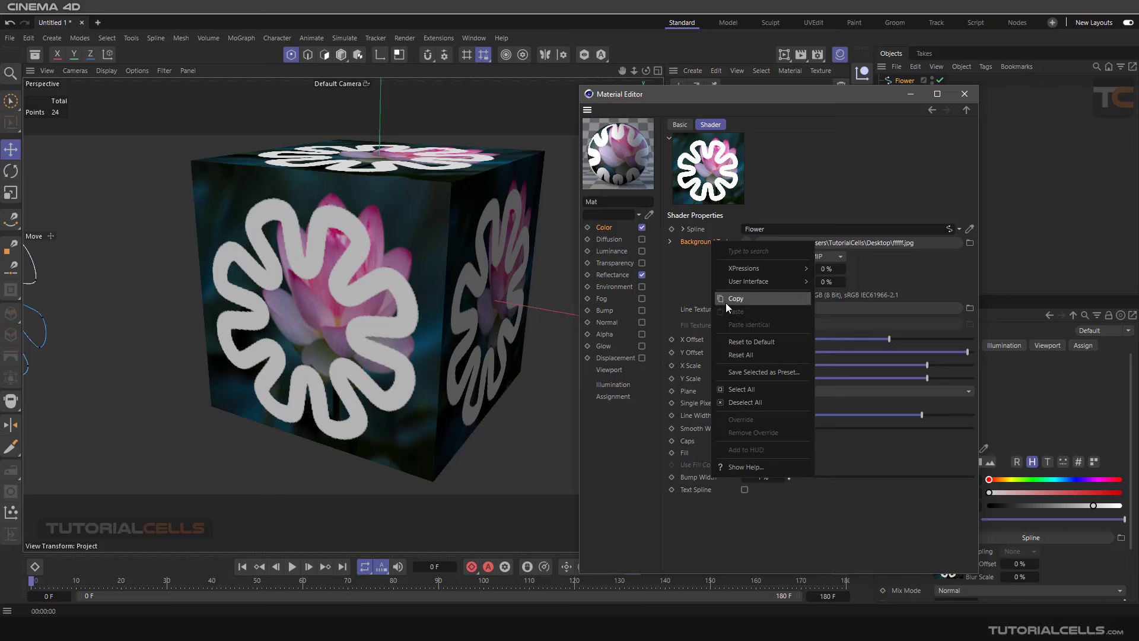
{"action": "left_click", "coordinate": [698, 276]}
{"action": "right_click", "coordinate": [740, 244]}
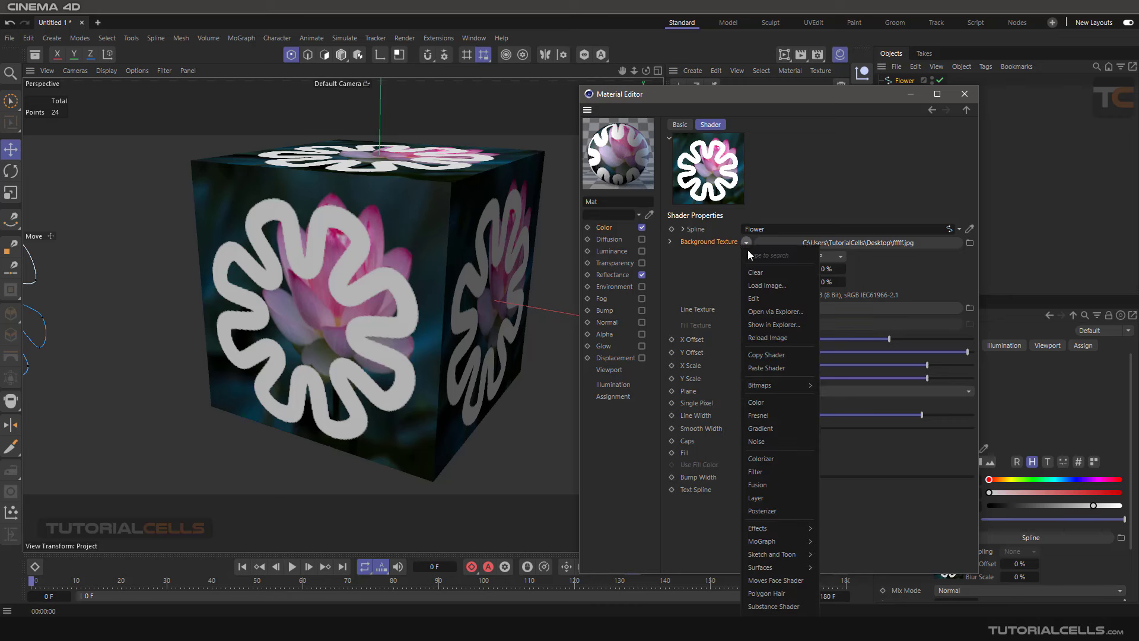
{"action": "left_click", "coordinate": [756, 275]}
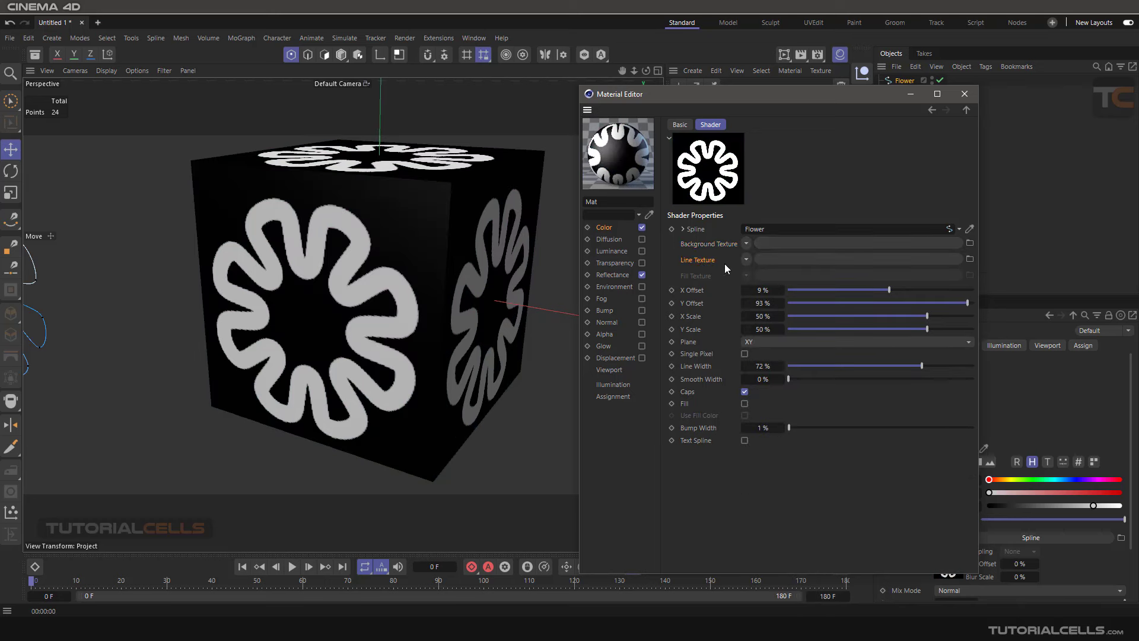
Try the lotus image as the Line Texture without copying it to the project location, and clear the texture again
{"action": "left_click", "coordinate": [746, 259]}
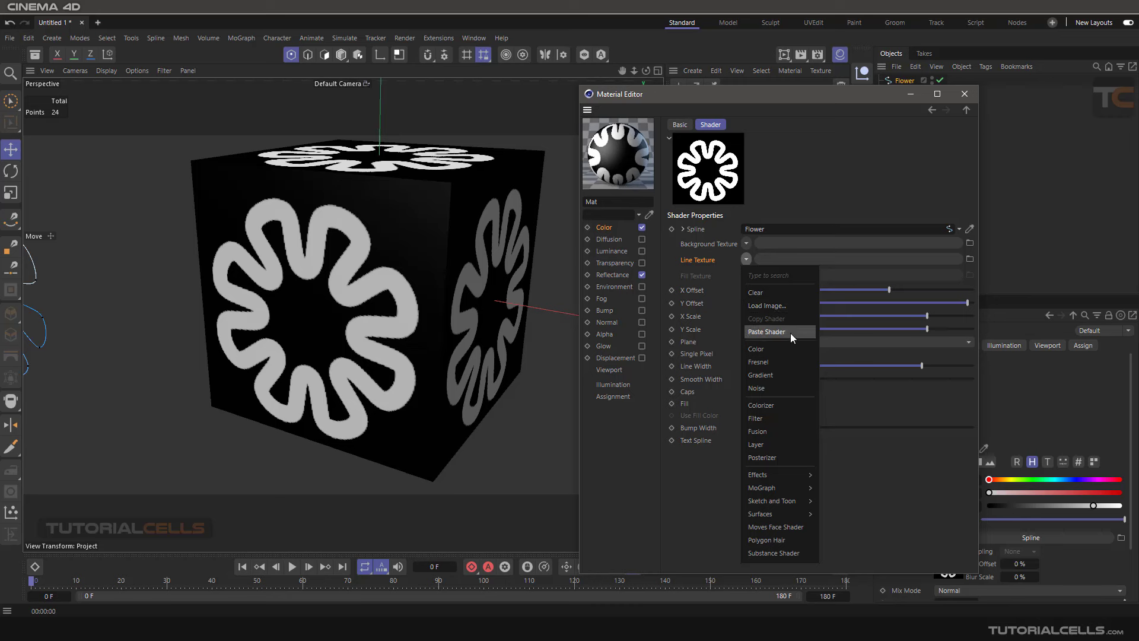
{"action": "mouse_move", "coordinate": [795, 475]}
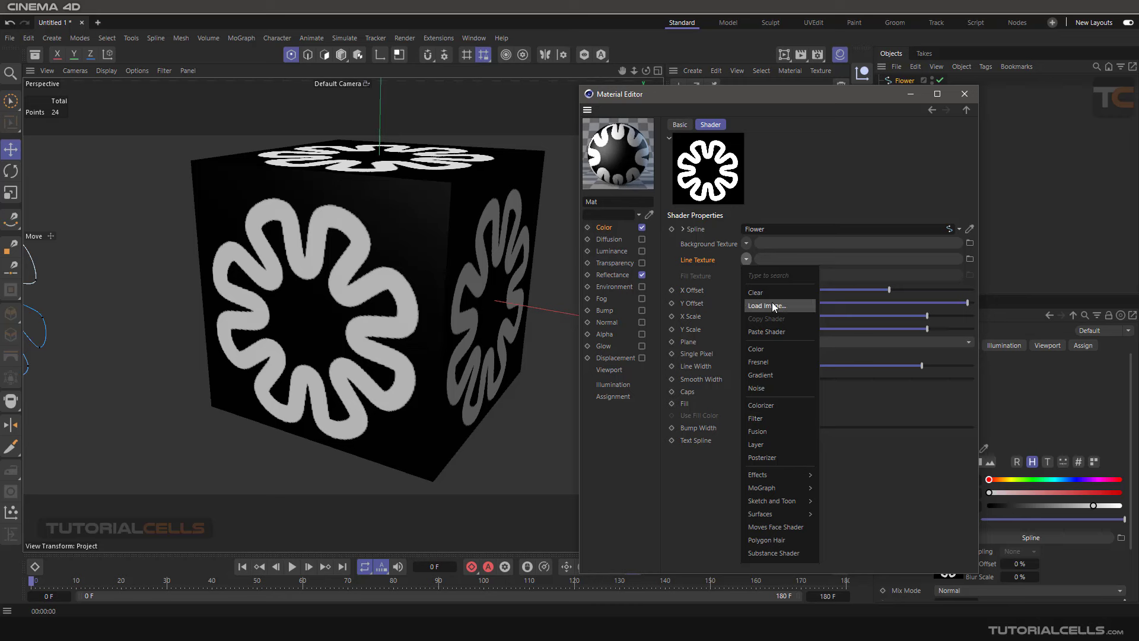
{"action": "left_click", "coordinate": [765, 306]}
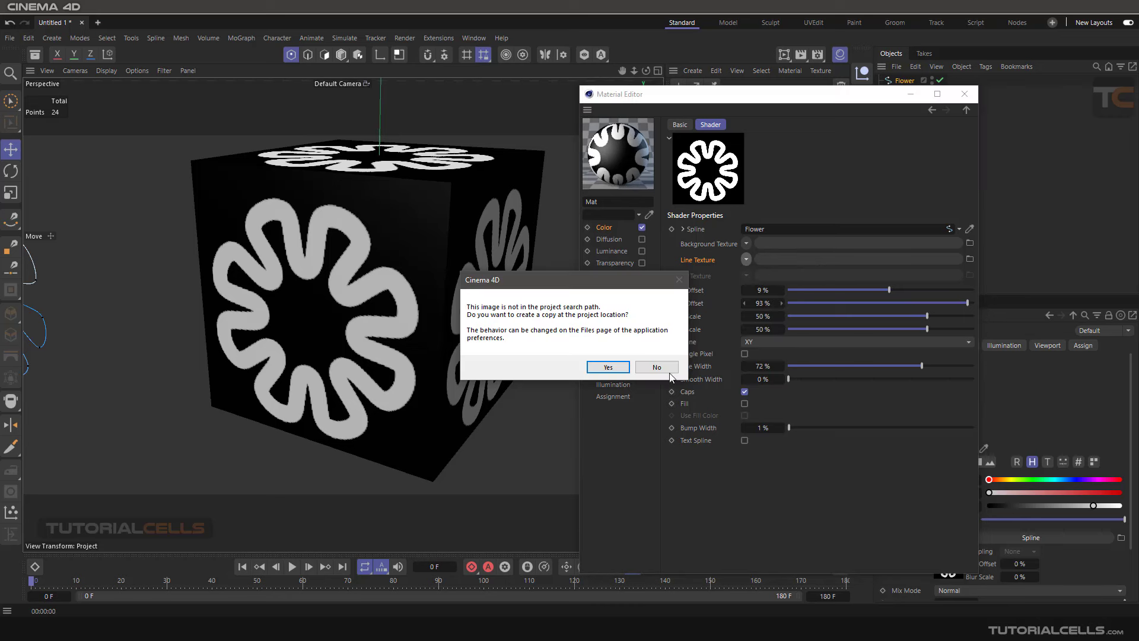
{"action": "left_click", "coordinate": [659, 367]}
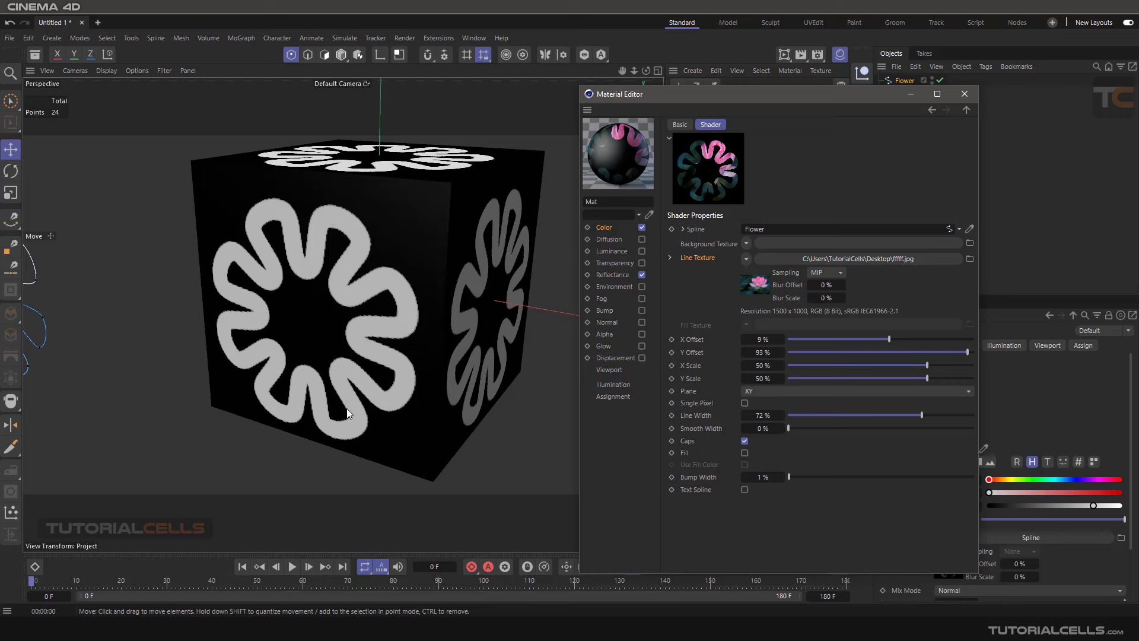
{"action": "mouse_move", "coordinate": [353, 312]}
{"action": "left_mouse_down", "text": "alt"}
{"action": "mouse_move", "coordinate": [342, 308]}
{"action": "mouse_move", "coordinate": [355, 312]}
{"action": "left_mouse_up", "text": "alt"}
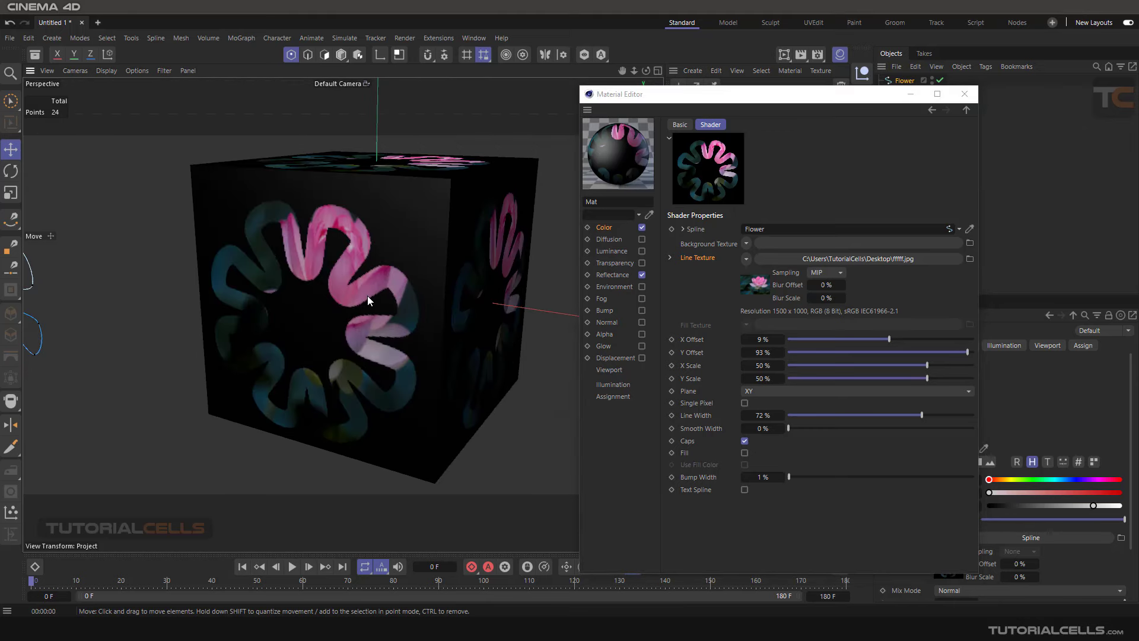
{"action": "left_click", "coordinate": [746, 259]}
{"action": "left_click", "coordinate": [753, 273]}
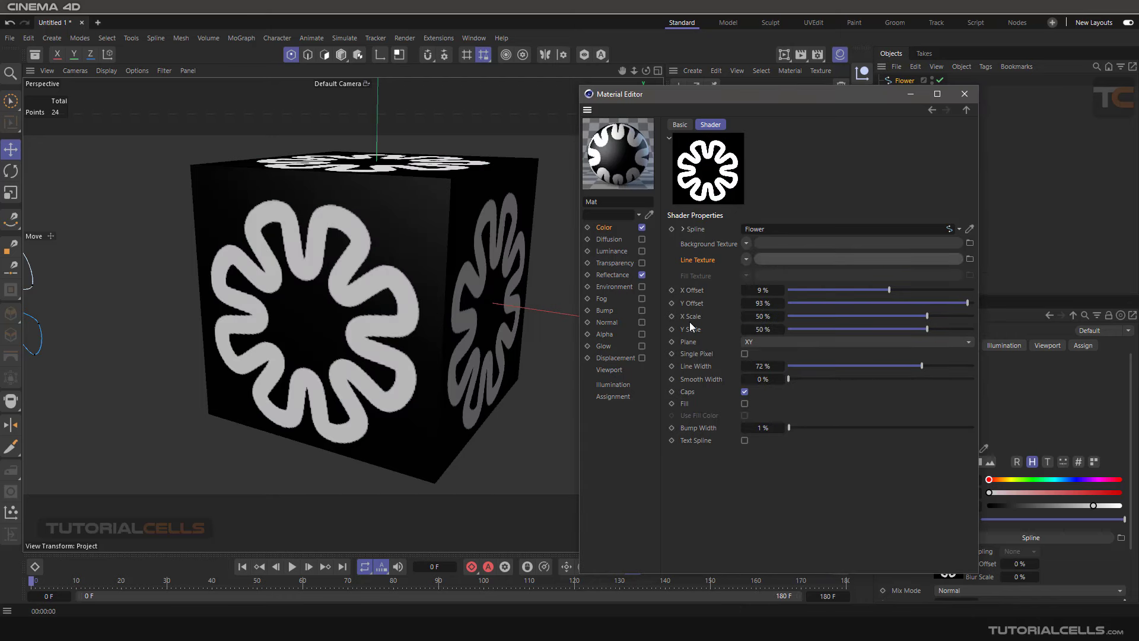
Enable Fill and Use Fill Color for the flower spline
{"action": "left_click", "coordinate": [745, 404]}
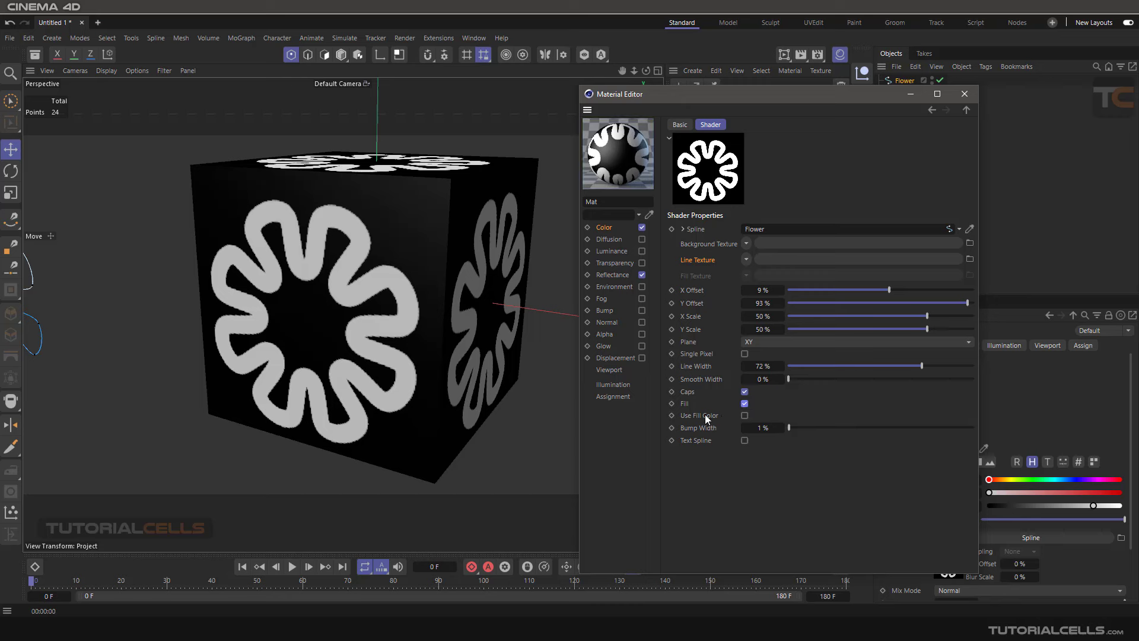
{"action": "left_click", "coordinate": [744, 416]}
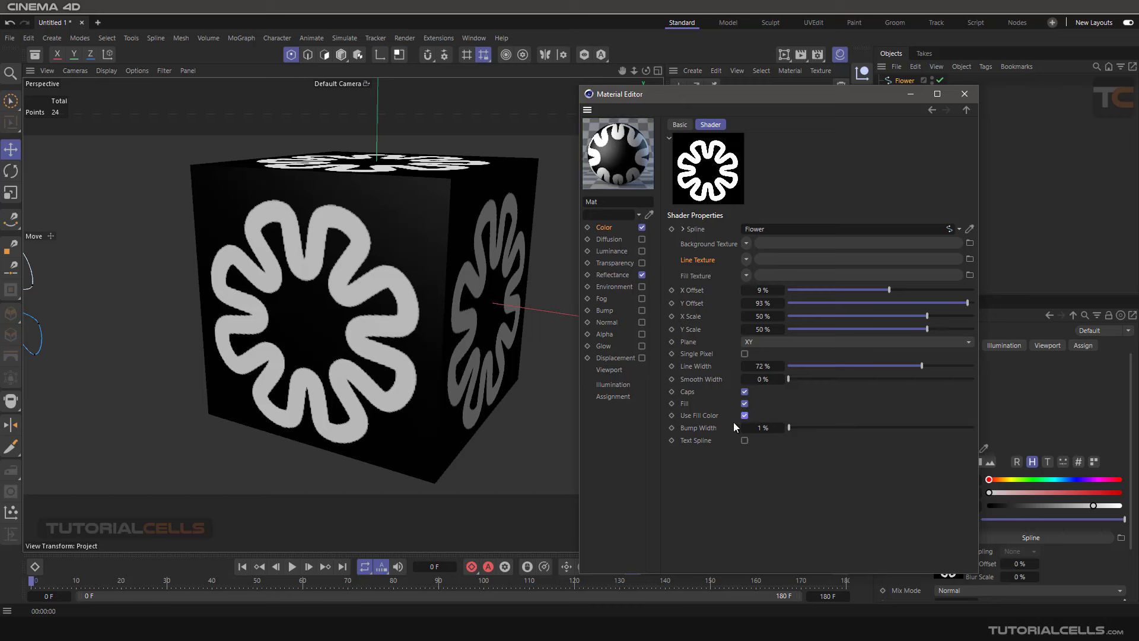
Try a Gradient shader as the Fill Texture inside the flower outline, and clear it again
{"action": "left_click", "coordinate": [697, 277]}
{"action": "left_click", "coordinate": [745, 277]}
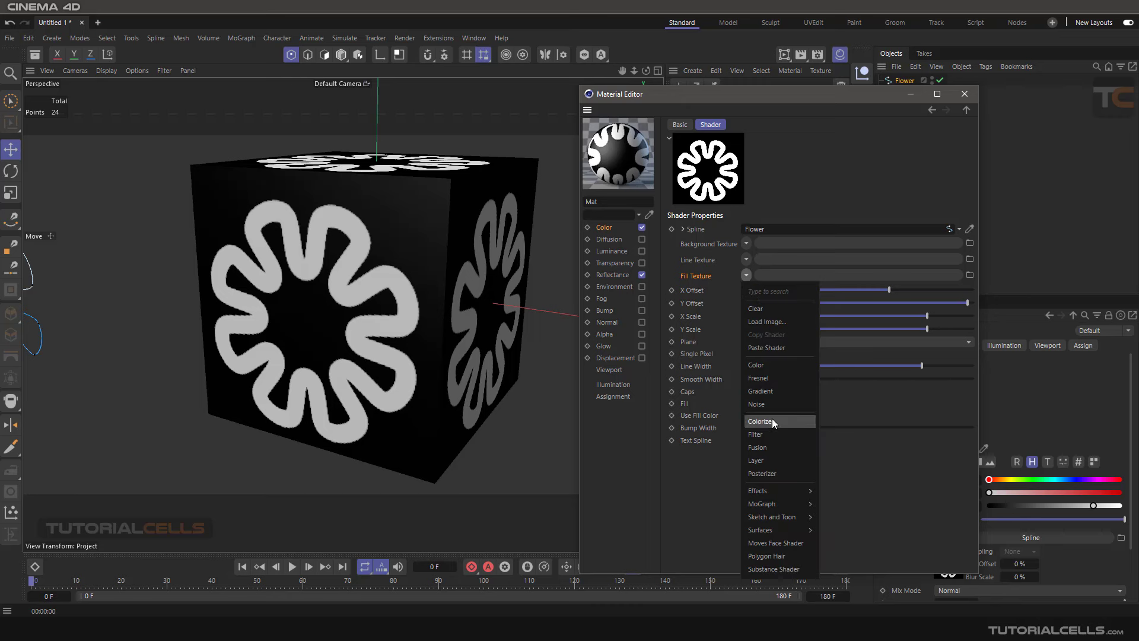
{"action": "left_click", "coordinate": [771, 394]}
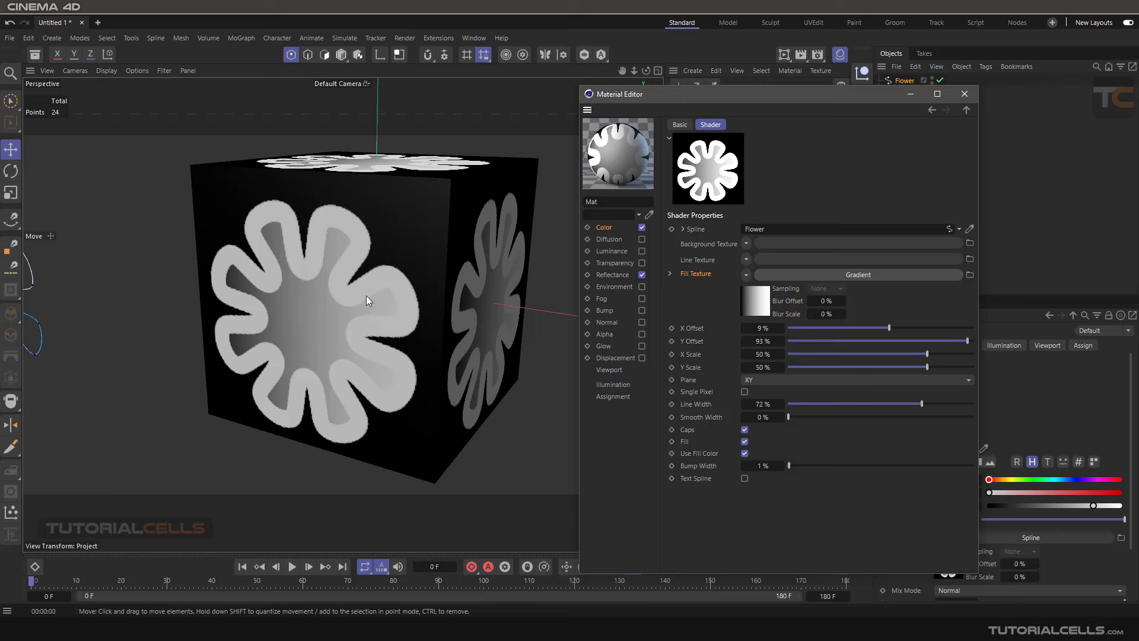
{"action": "left_click", "coordinate": [747, 275]}
{"action": "left_click", "coordinate": [759, 310]}
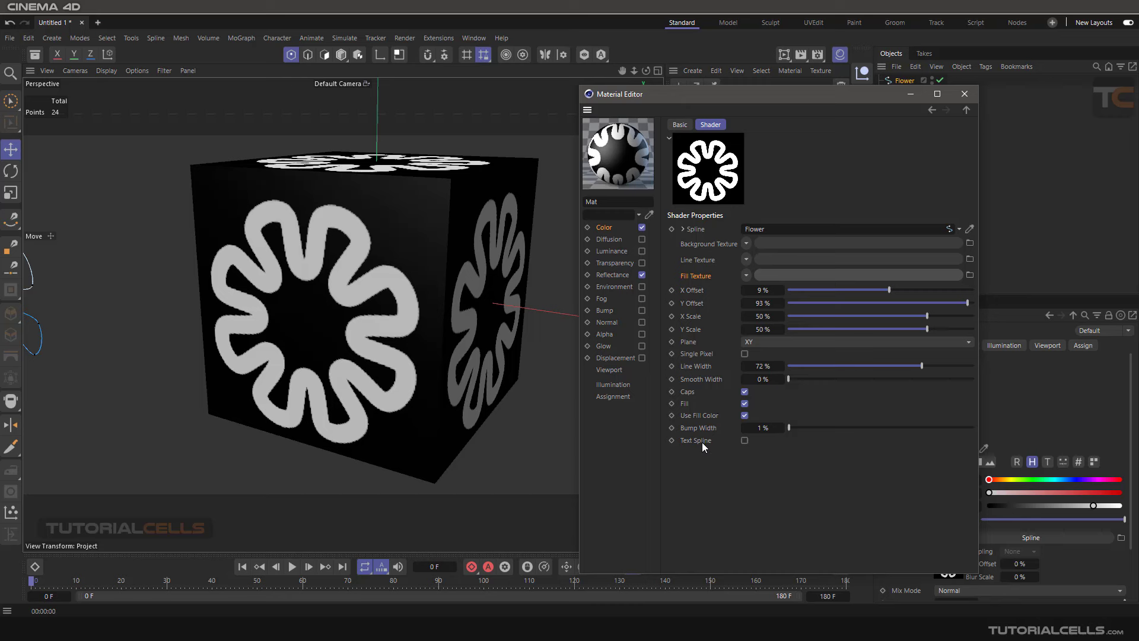
Enable Text Spline in the shader, replace the default text with "tc", and view the result on the cube
{"action": "left_click", "coordinate": [745, 440]}
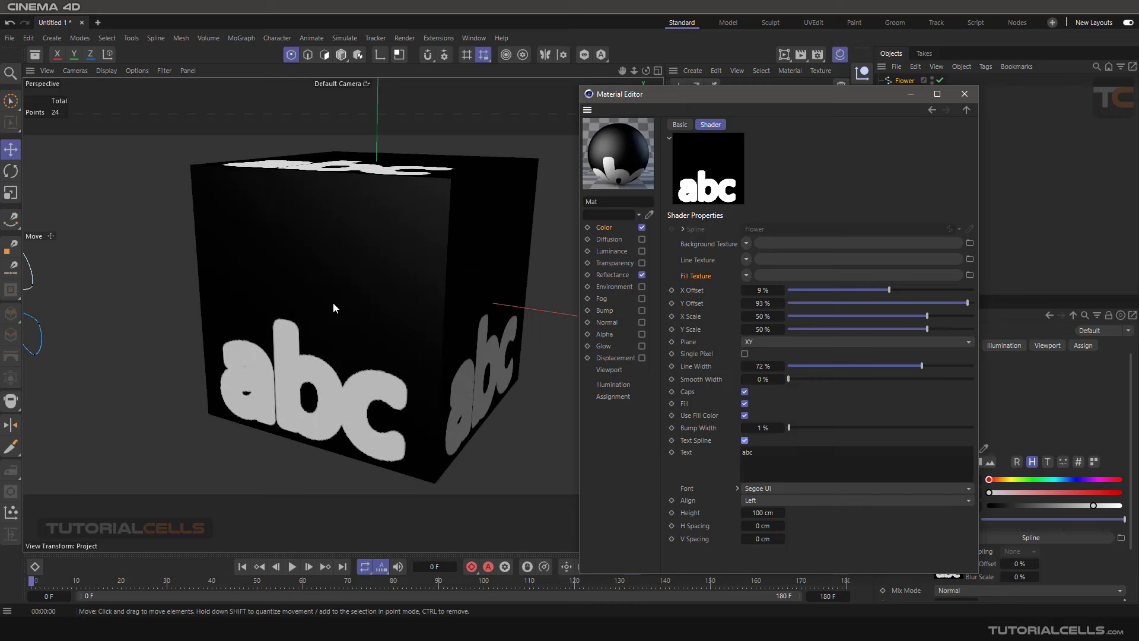
{"action": "scroll", "coordinate": [343, 329], "scroll_direction": "down", "scroll_amount": 2}
{"action": "left_click_drag", "start_coordinate": [343, 329], "coordinate": [403, 332], "text": "alt"}
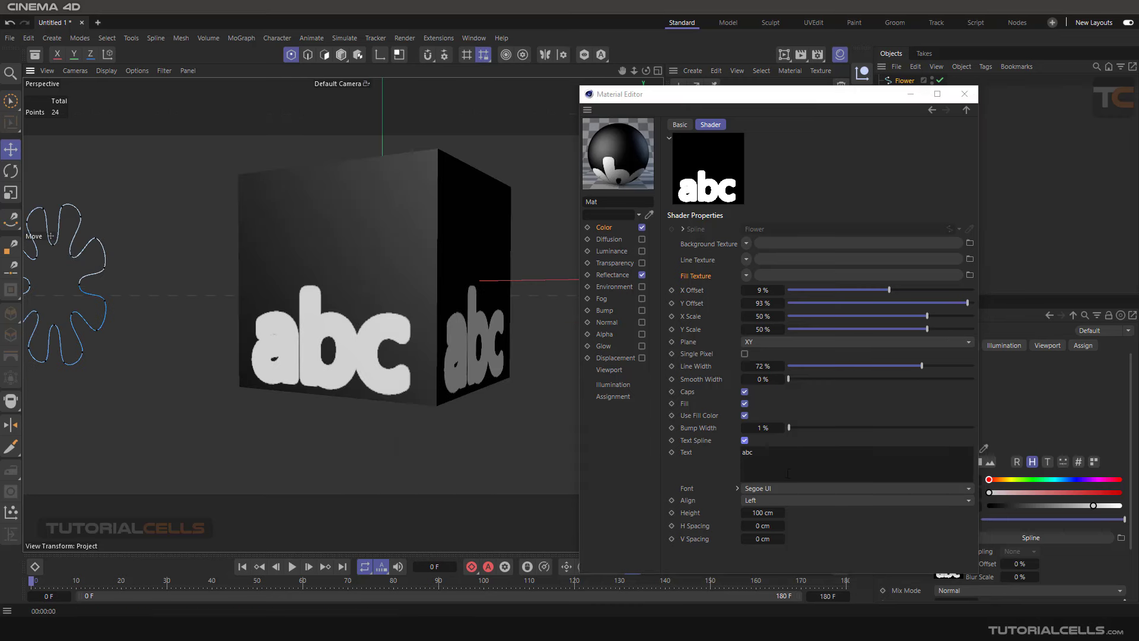
{"action": "left_click", "coordinate": [779, 458]}
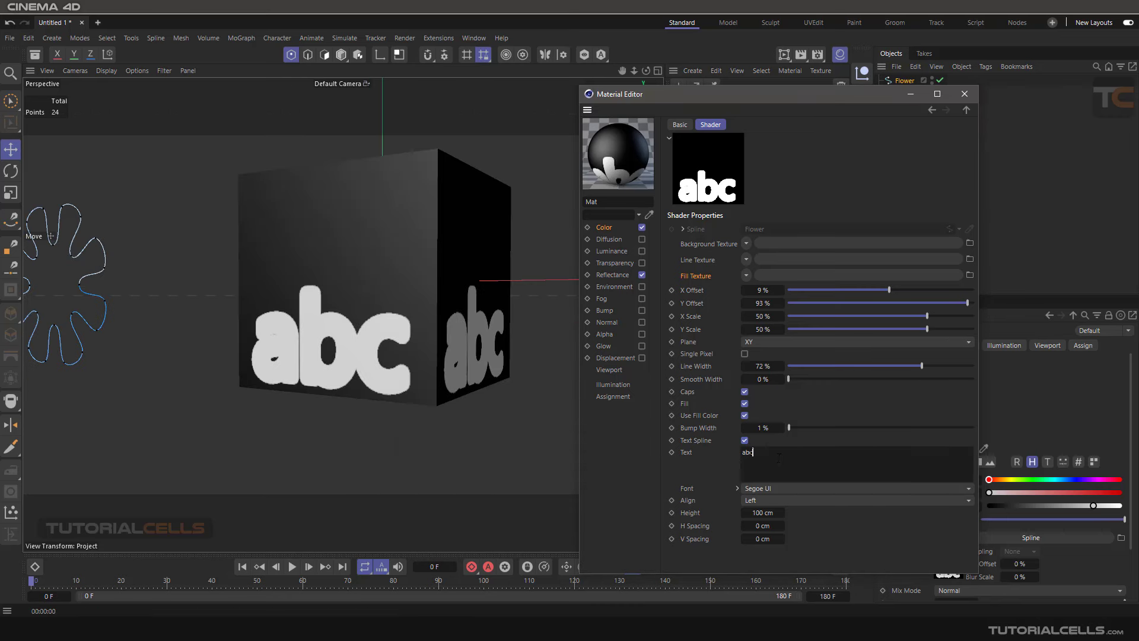
{"action": "double_click", "coordinate": [751, 450]}
{"action": "key", "text": "BackSpace"}
{"action": "type", "text": "tc"}
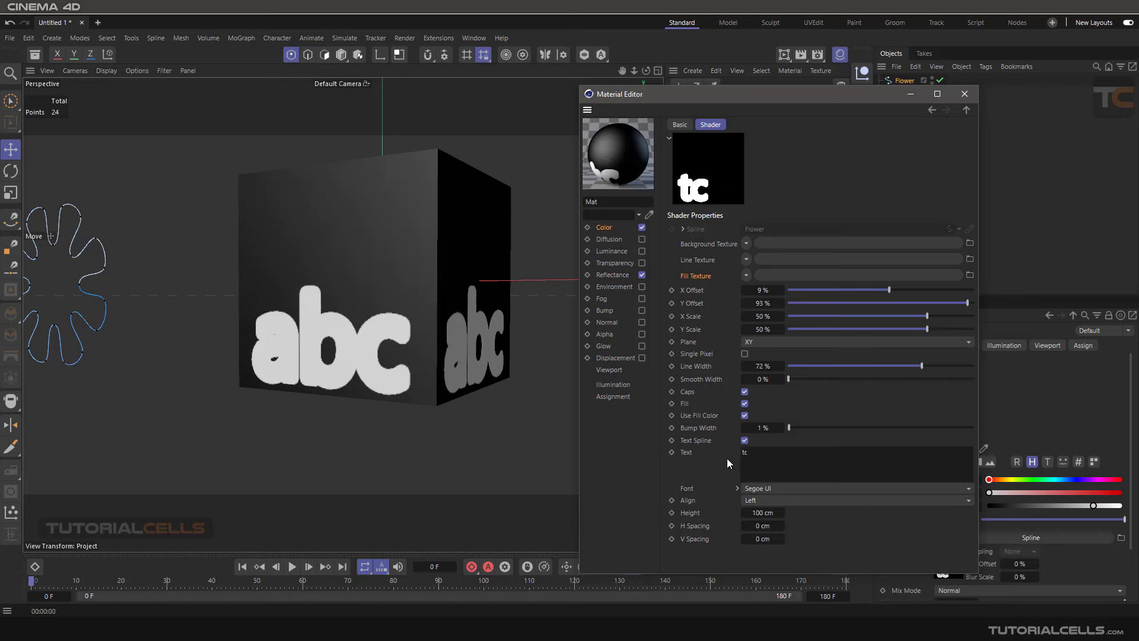
{"action": "left_click_drag", "start_coordinate": [363, 302], "coordinate": [390, 364], "text": "alt"}
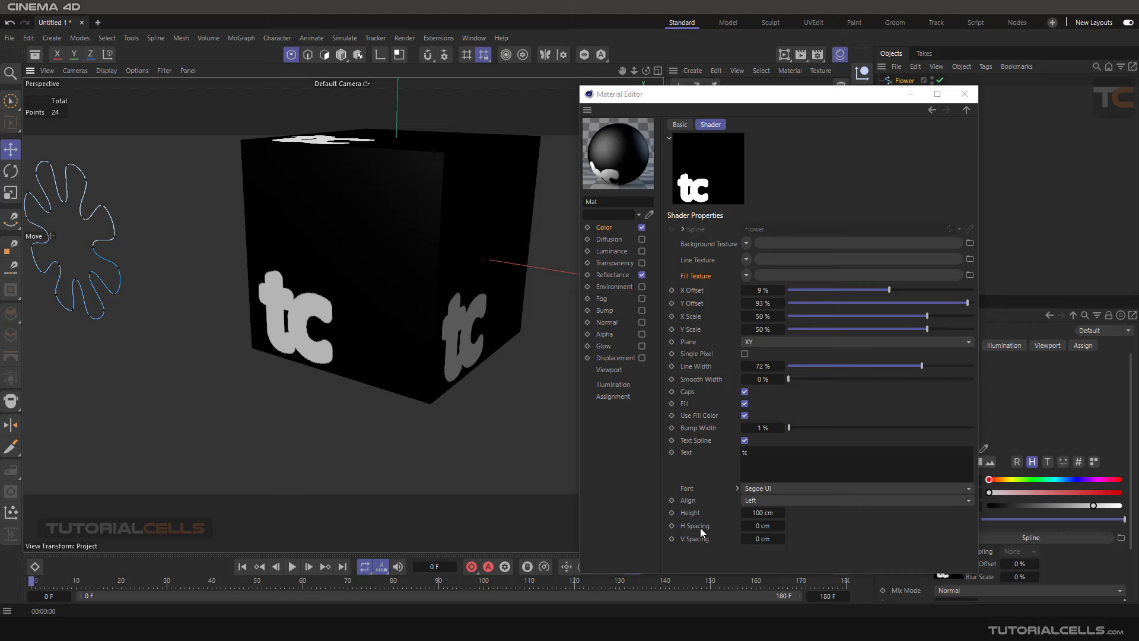
Set the text's H Spacing to 34 cm and add a second text line reading "fg"
{"action": "left_click_drag", "start_coordinate": [757, 526], "coordinate": [776, 526]}
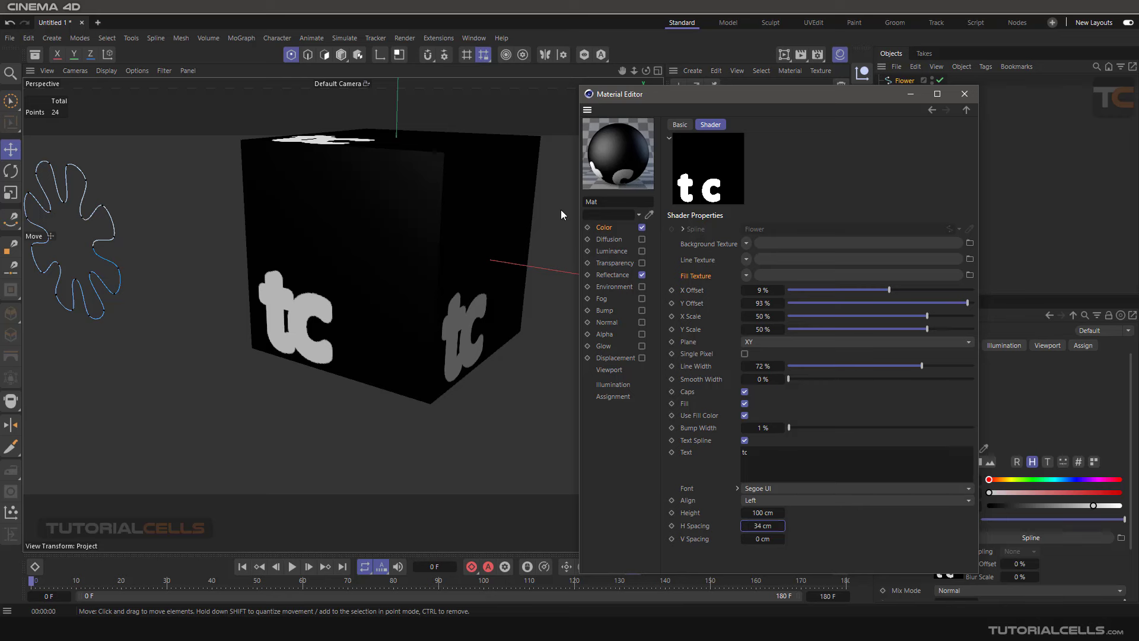
{"action": "left_click", "coordinate": [759, 457]}
{"action": "type", "text": "fg"}
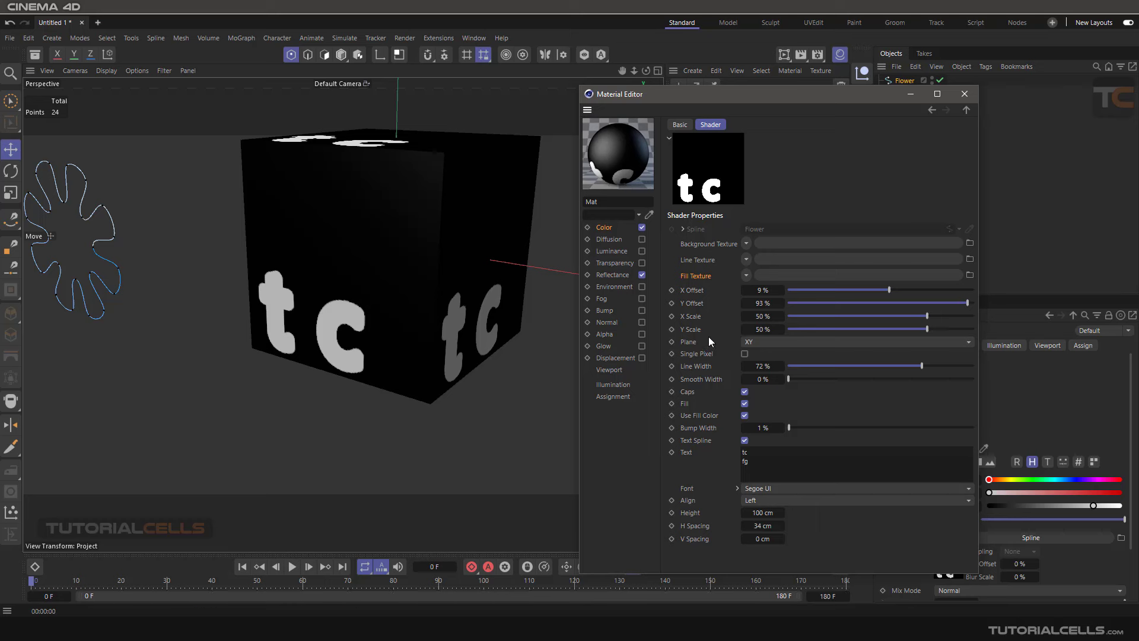
Set the shader's Y Offset to 50% and the text Height to 50 cm
{"action": "left_click_drag", "start_coordinate": [765, 303], "coordinate": [779, 303]}
{"action": "left_click_drag", "start_coordinate": [781, 305], "coordinate": [746, 306]}
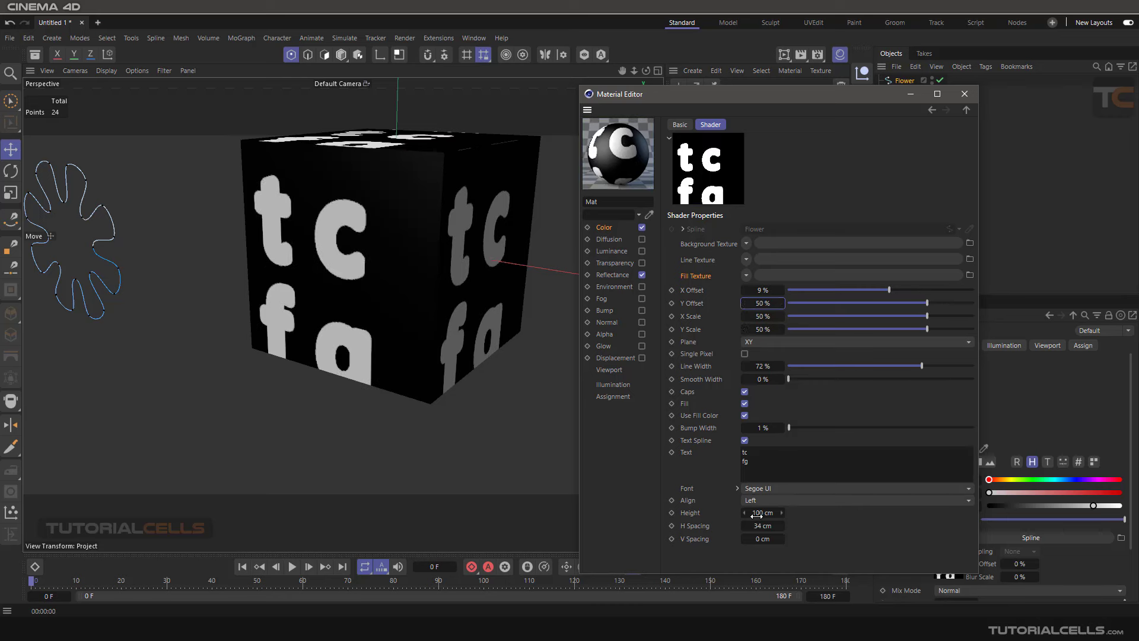
{"action": "left_click_drag", "start_coordinate": [757, 515], "coordinate": [758, 515]}
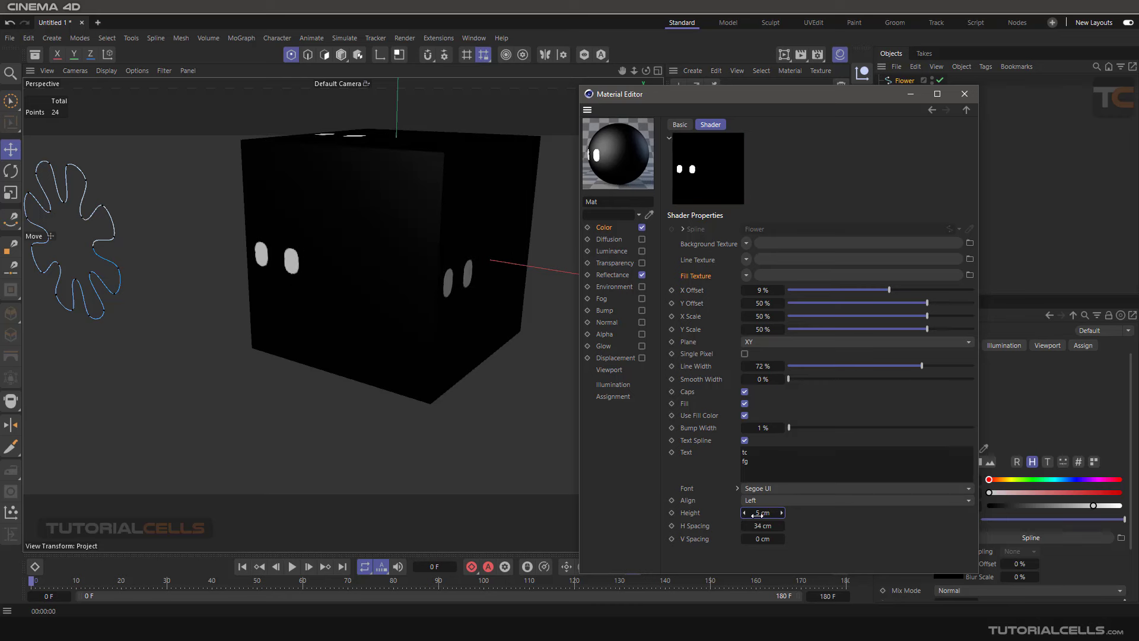
{"action": "left_click", "coordinate": [767, 512]}
{"action": "type", "text": "50"}
{"action": "key", "text": "Return"}
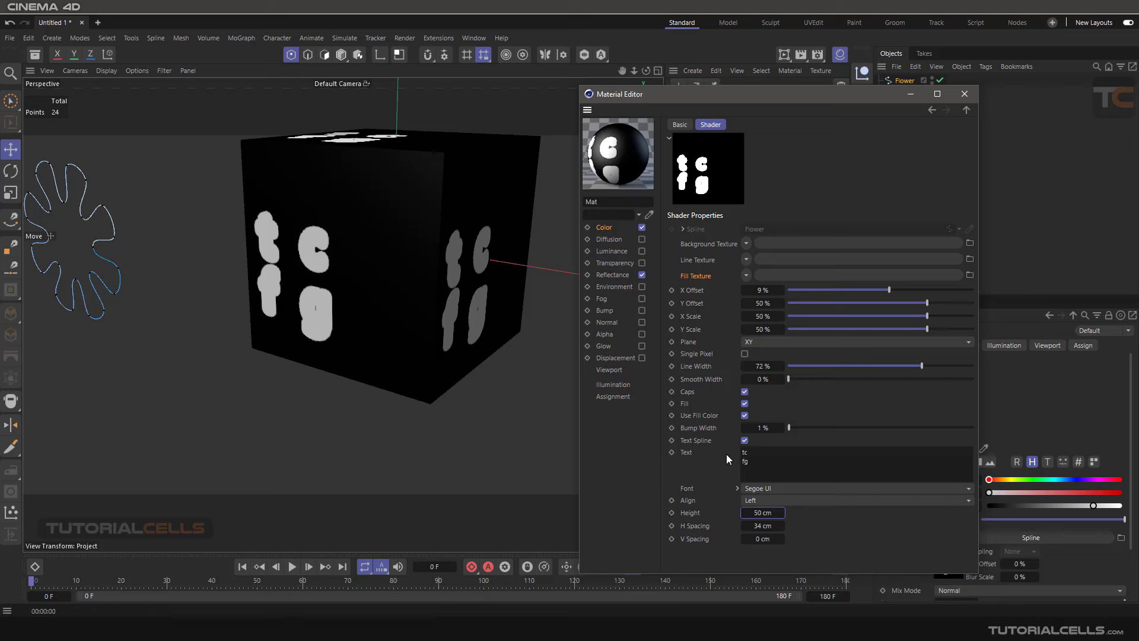
Disable Text Spline to return to the flower spline, then try an X Scale of 100% and undo it
{"action": "left_click", "coordinate": [744, 440]}
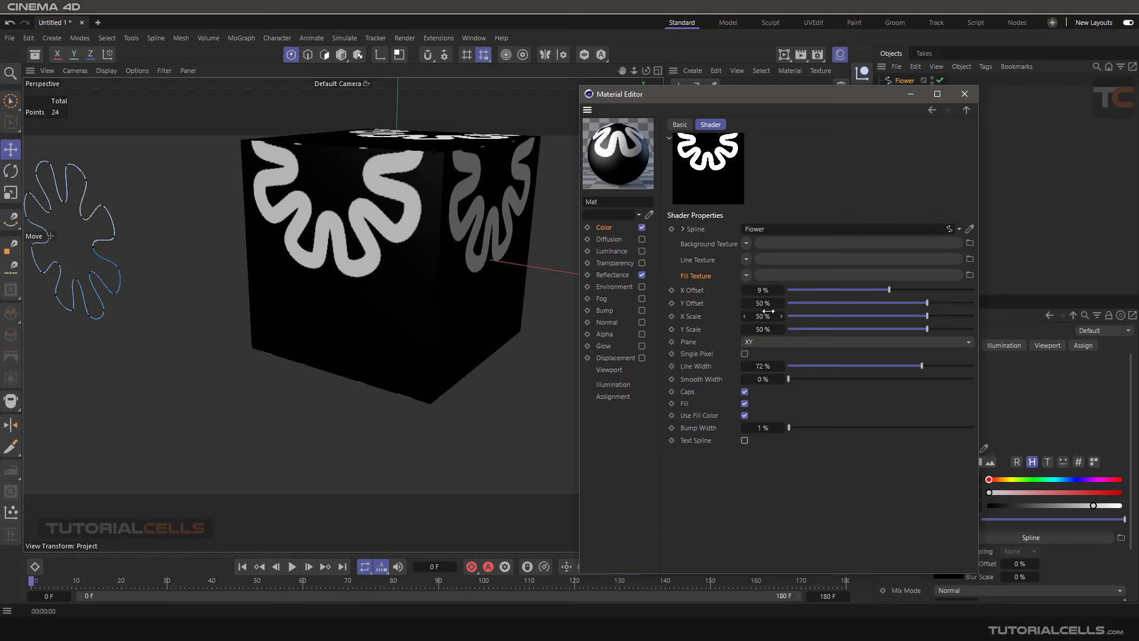
{"action": "left_click_drag", "start_coordinate": [768, 312], "coordinate": [783, 321]}
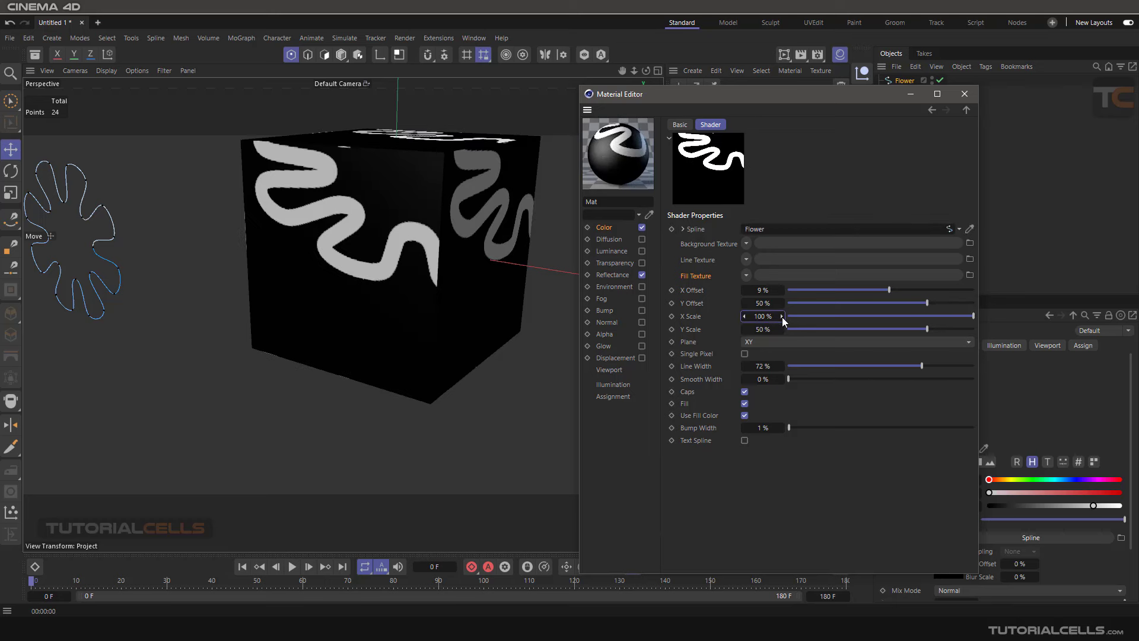
{"action": "key", "text": "ctrl+z"}
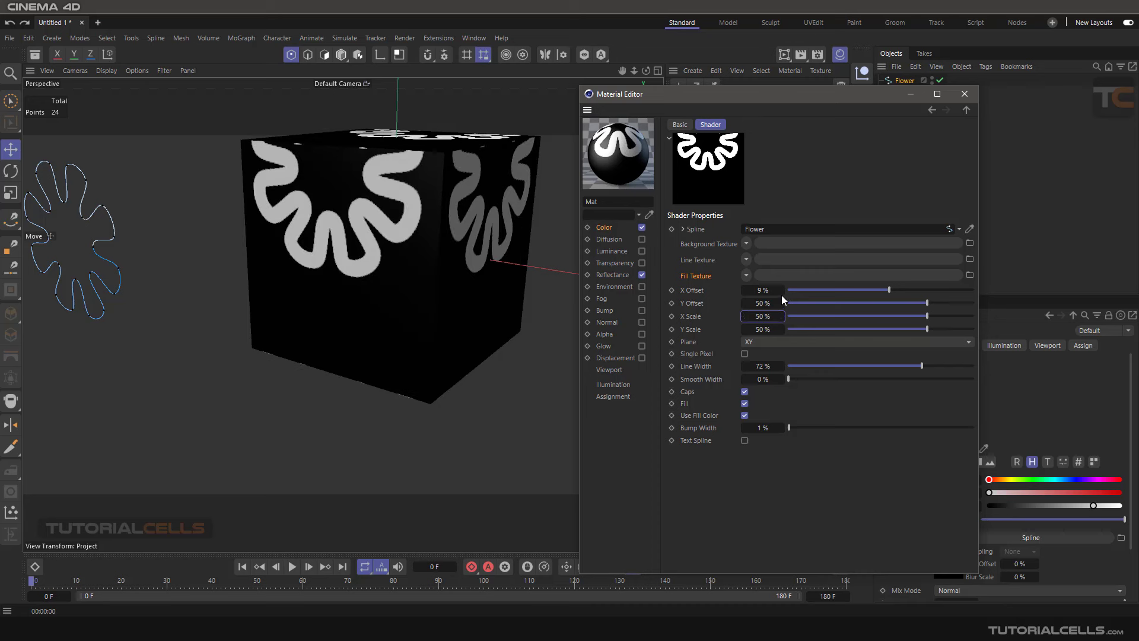
Reposition the flower on the cube's faces with an X Offset of 0% and a Y Offset of 96%
{"action": "right_click", "coordinate": [781, 293]}
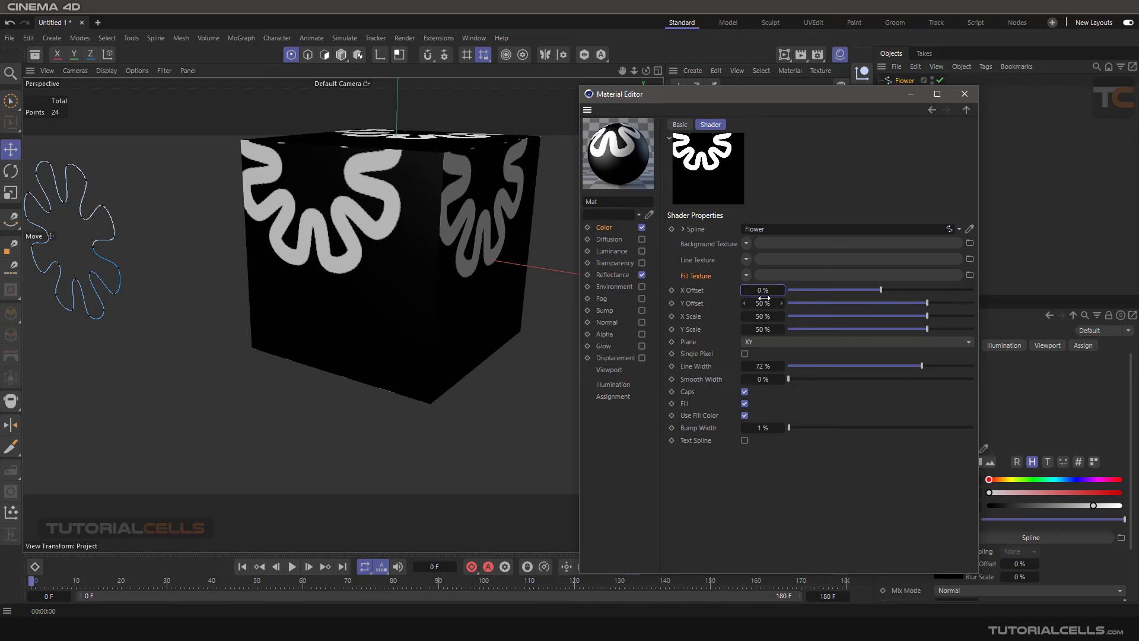
{"action": "mouse_move", "coordinate": [764, 298]}
{"action": "left_mouse_down"}
{"action": "mouse_move", "coordinate": [753, 299]}
{"action": "mouse_move", "coordinate": [765, 302]}
{"action": "left_mouse_up"}
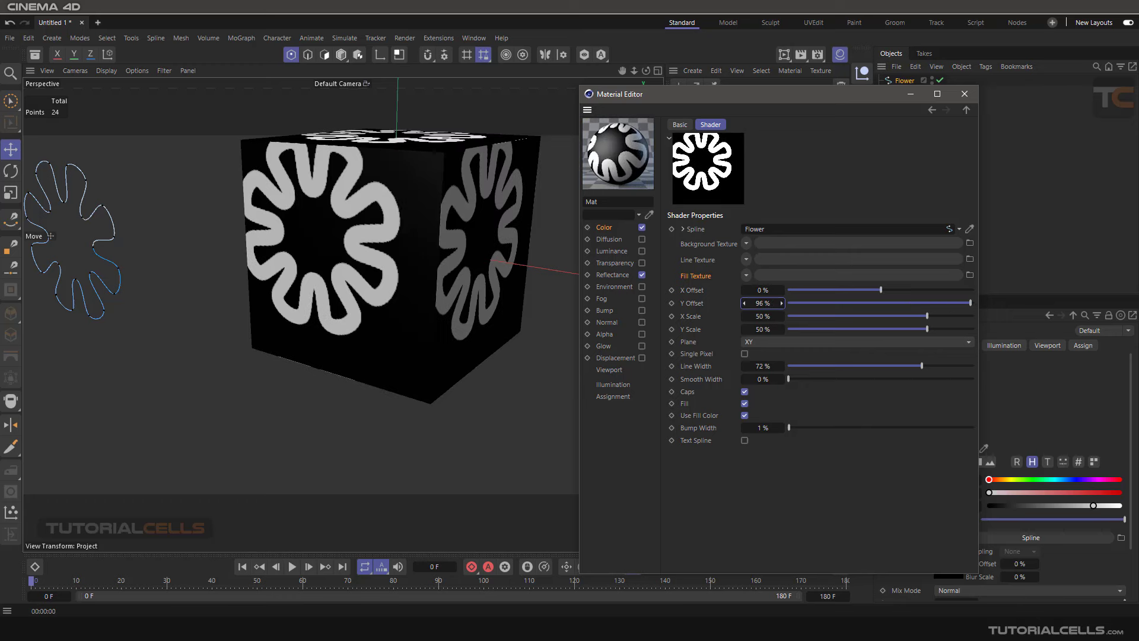
Center the flower on the cube's faces with a Y Offset of 95% and an X Offset of about 8%
{"action": "left_click", "coordinate": [744, 305]}
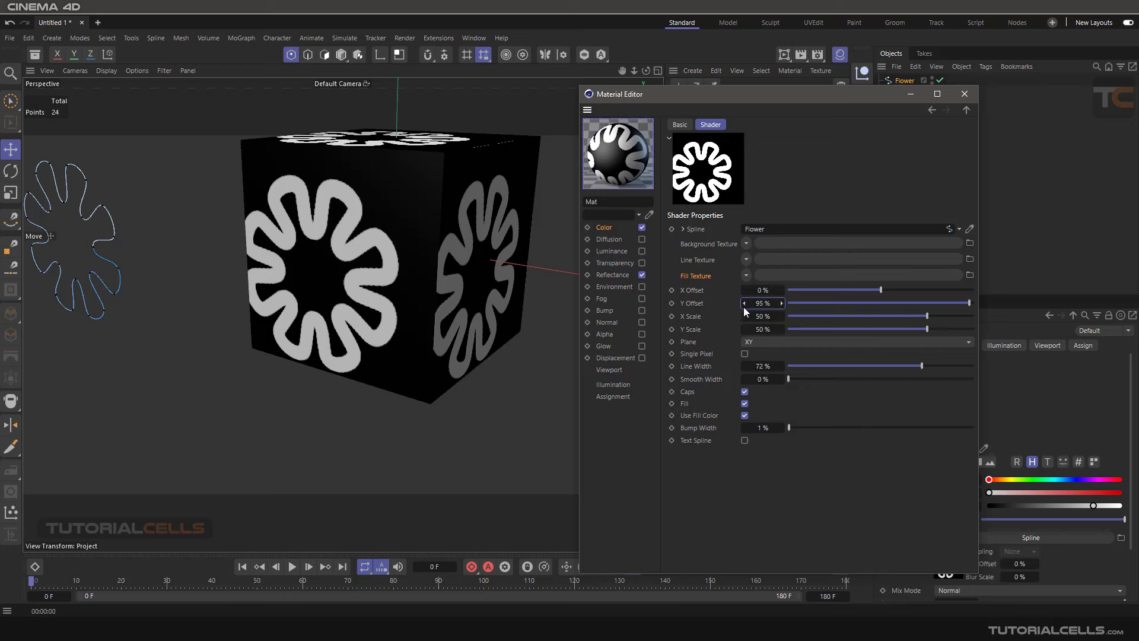
{"action": "left_click_drag", "start_coordinate": [745, 291], "coordinate": [741, 290]}
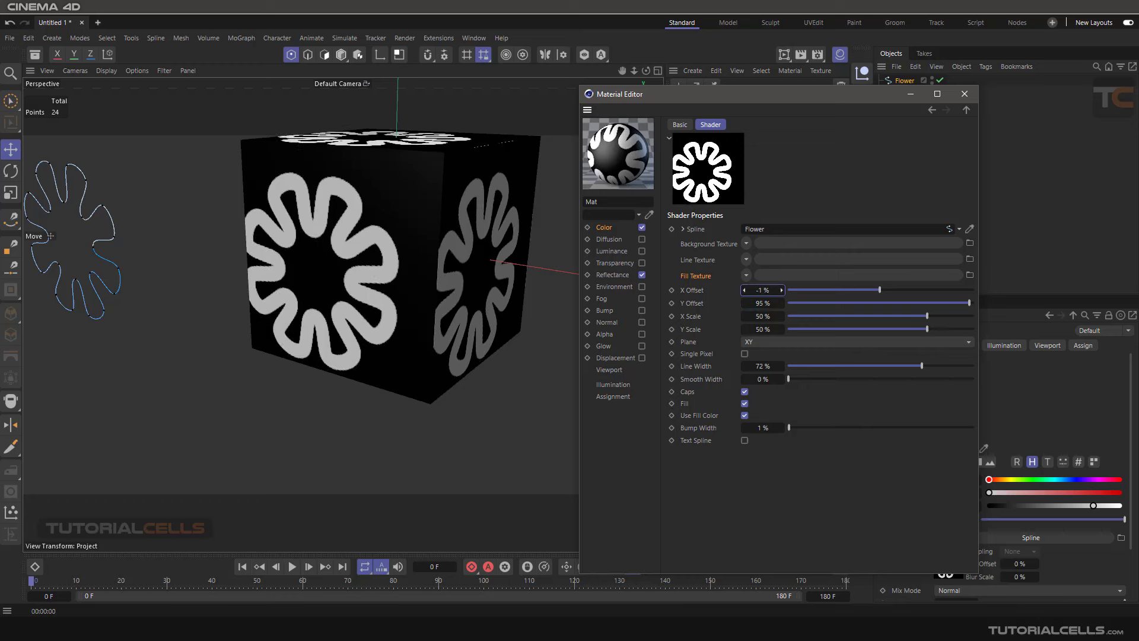
{"action": "left_click", "coordinate": [780, 293]}
{"action": "left_click", "coordinate": [781, 293]}
{"action": "left_click", "coordinate": [781, 293]}
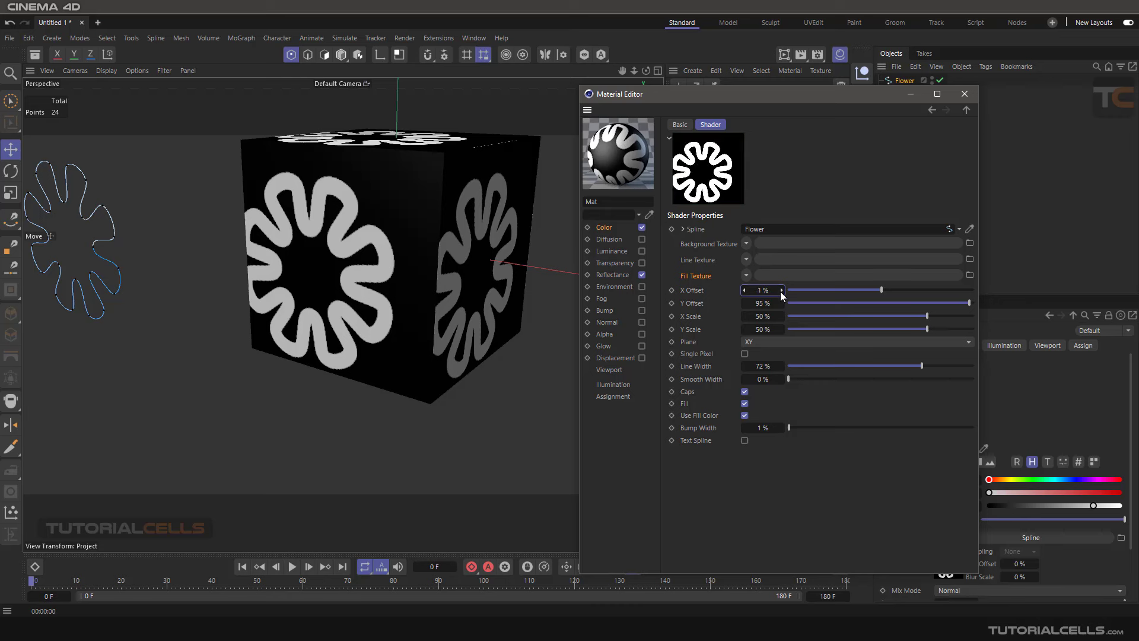
{"action": "left_click", "coordinate": [781, 293]}
{"action": "left_click", "coordinate": [780, 293]}
{"action": "left_click", "coordinate": [781, 293]}
{"action": "left_click", "coordinate": [781, 291]}
{"action": "left_click", "coordinate": [781, 291]}
{"action": "left_click", "coordinate": [782, 291]}
{"action": "left_click", "coordinate": [782, 291]}
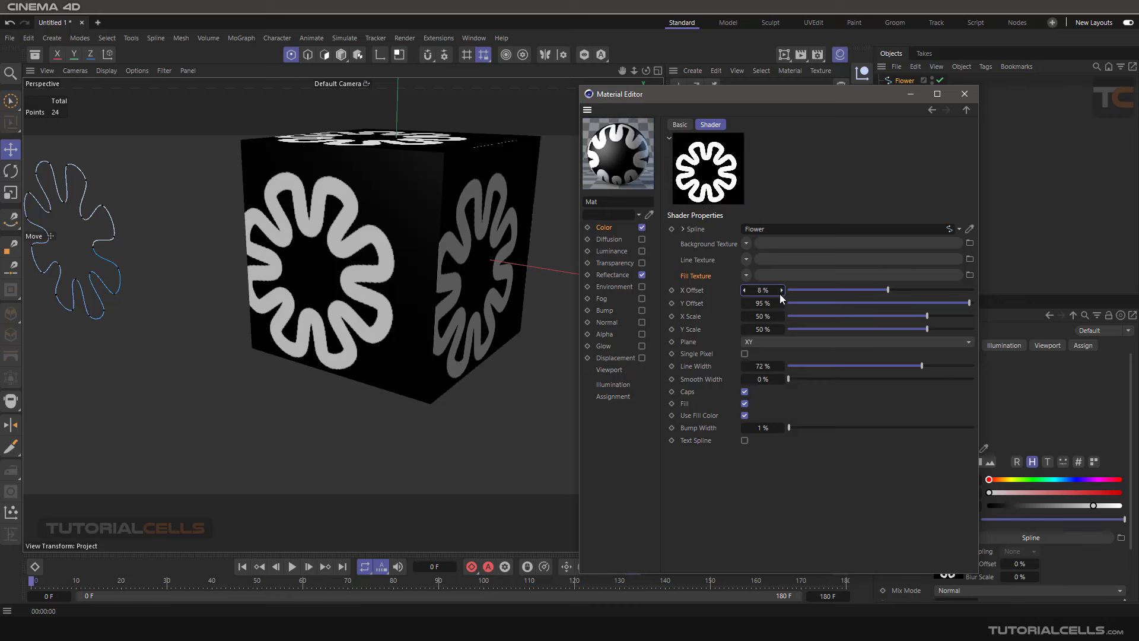
{"action": "left_click", "coordinate": [781, 291]}
Copy the Spline shader from the Color channel's texture and disable the Color channel
{"action": "left_click", "coordinate": [605, 228]}
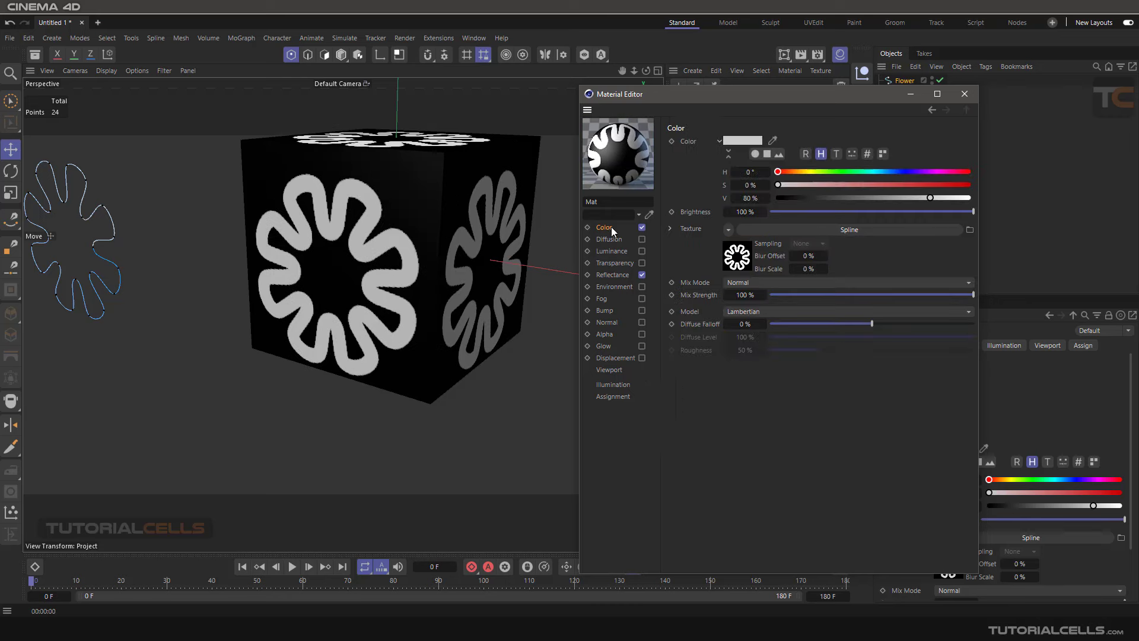
{"action": "left_click", "coordinate": [728, 230]}
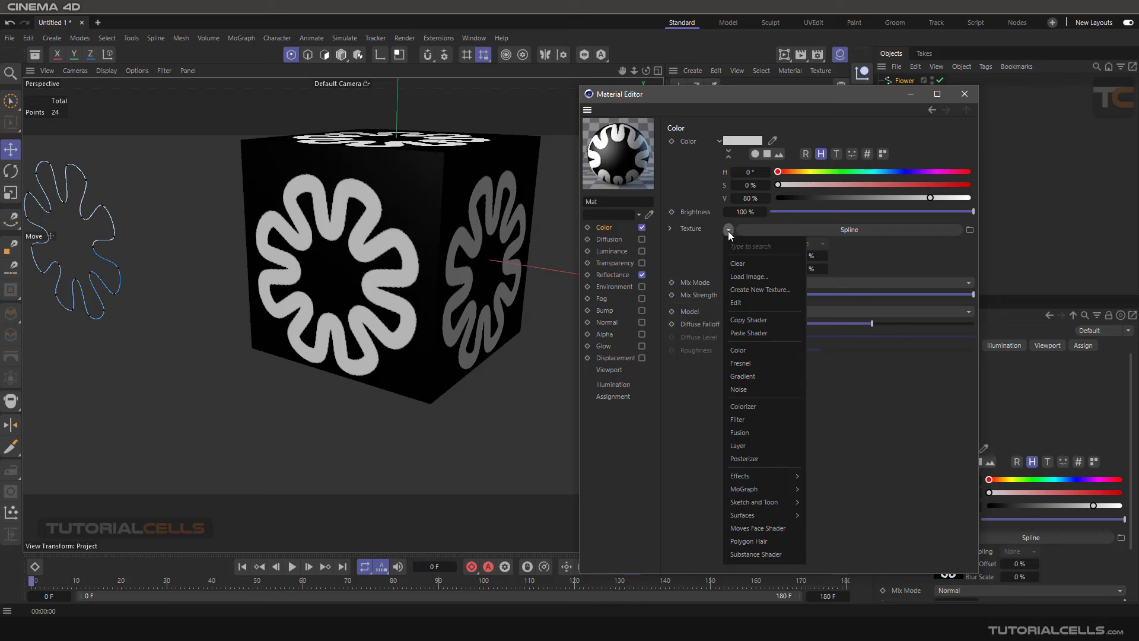
{"action": "left_click", "coordinate": [763, 321]}
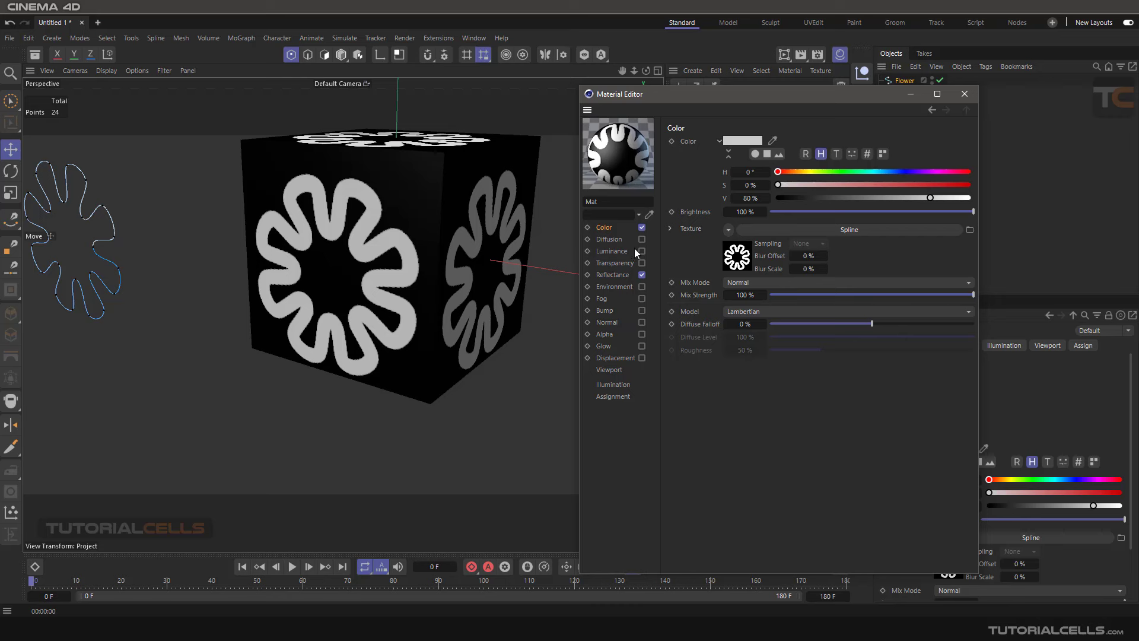
{"action": "left_click", "coordinate": [641, 227]}
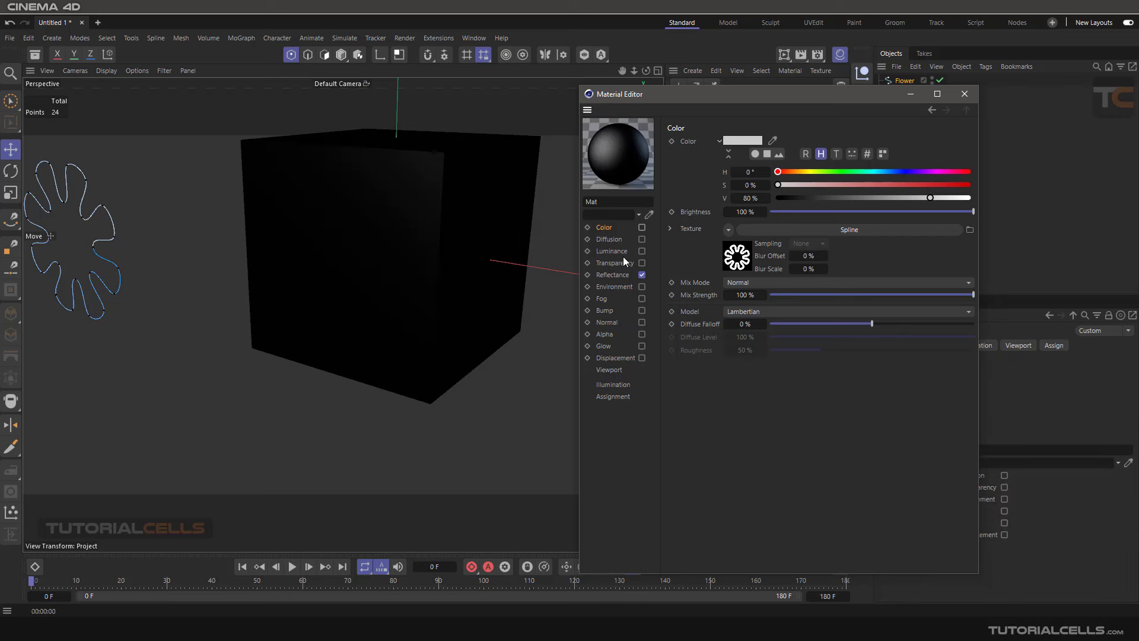
Enable the material's Bump channel and paste the copied Spline shader as its texture
{"action": "left_click", "coordinate": [611, 311]}
{"action": "left_click", "coordinate": [642, 310]}
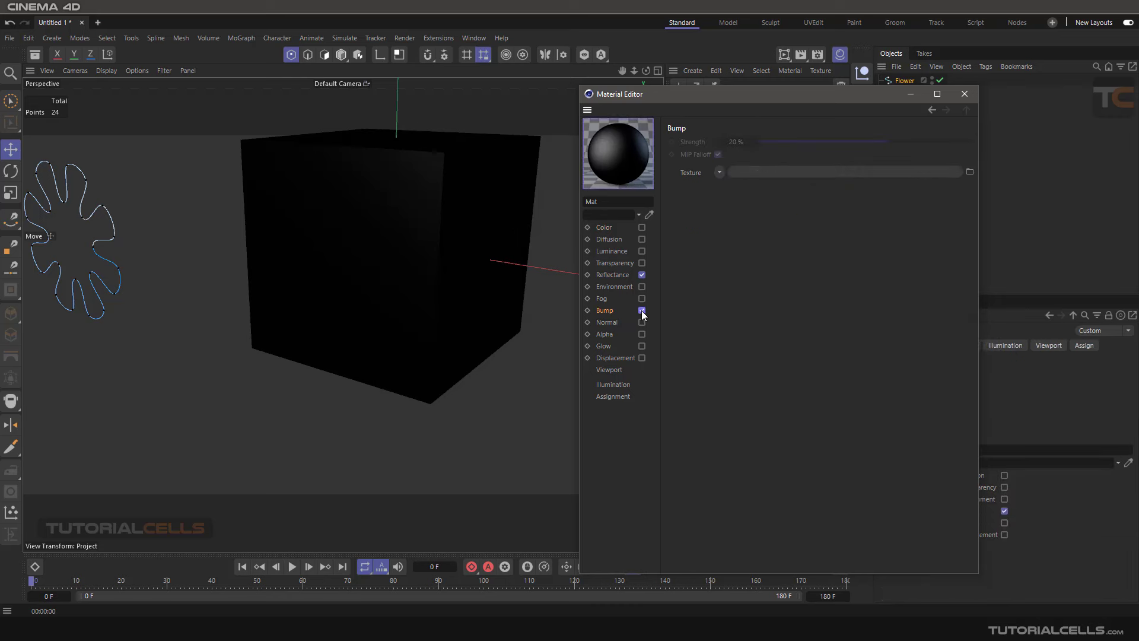
{"action": "left_click", "coordinate": [718, 173]}
{"action": "left_click", "coordinate": [747, 257]}
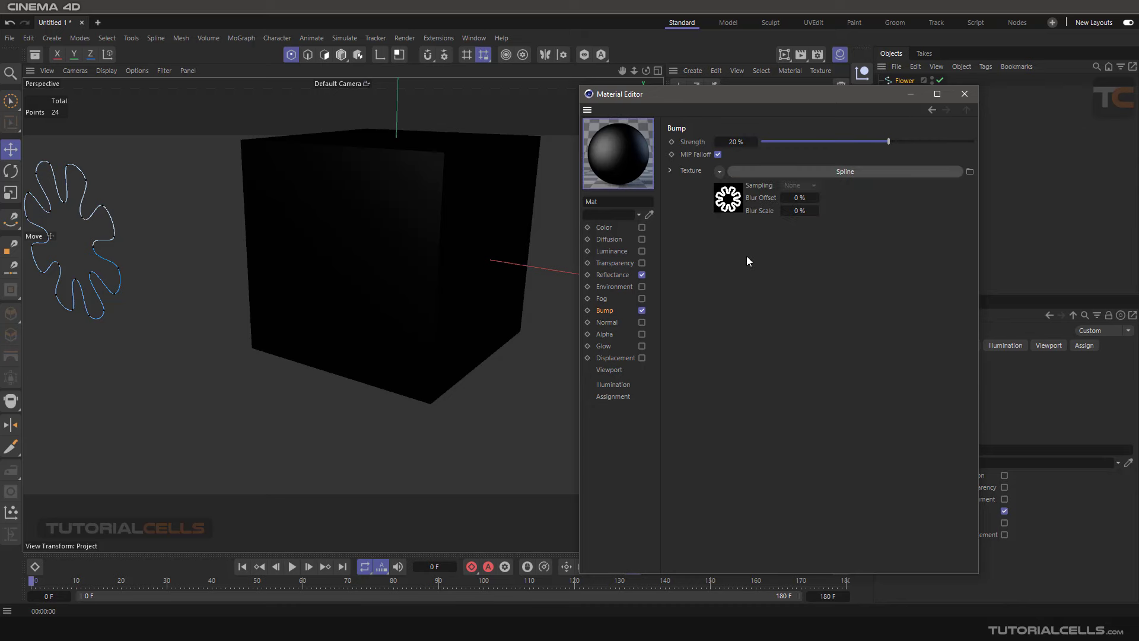
{"action": "left_click_drag", "start_coordinate": [448, 260], "coordinate": [462, 216], "text": "alt"}
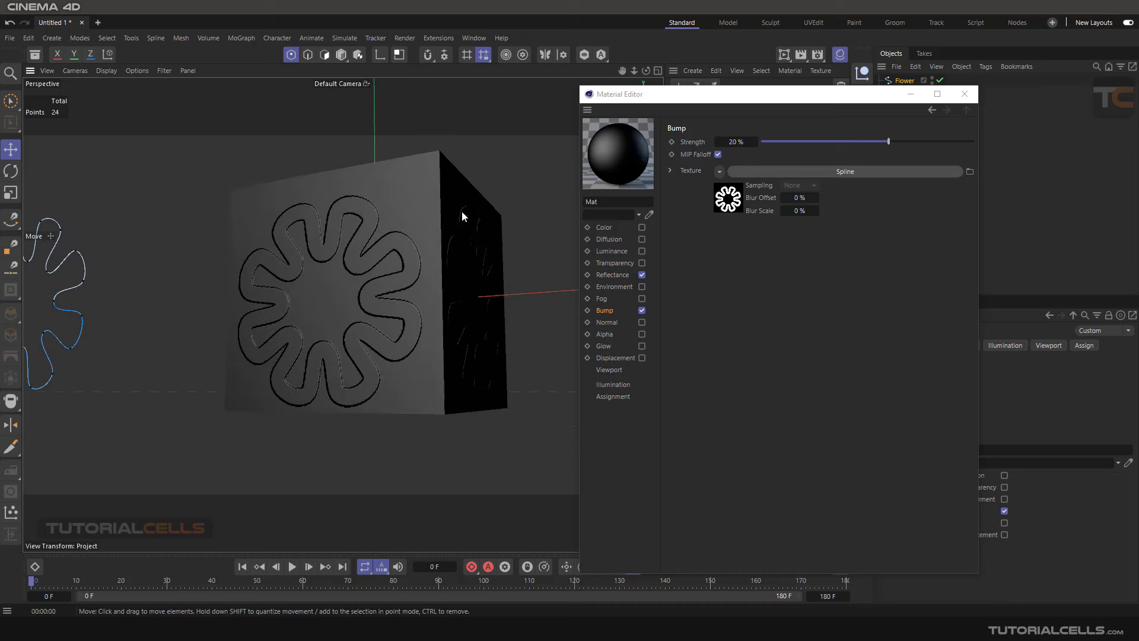
Enable the Color channel again and clear its Spline texture so only the flower bump marks the cube
{"action": "left_click", "coordinate": [641, 227]}
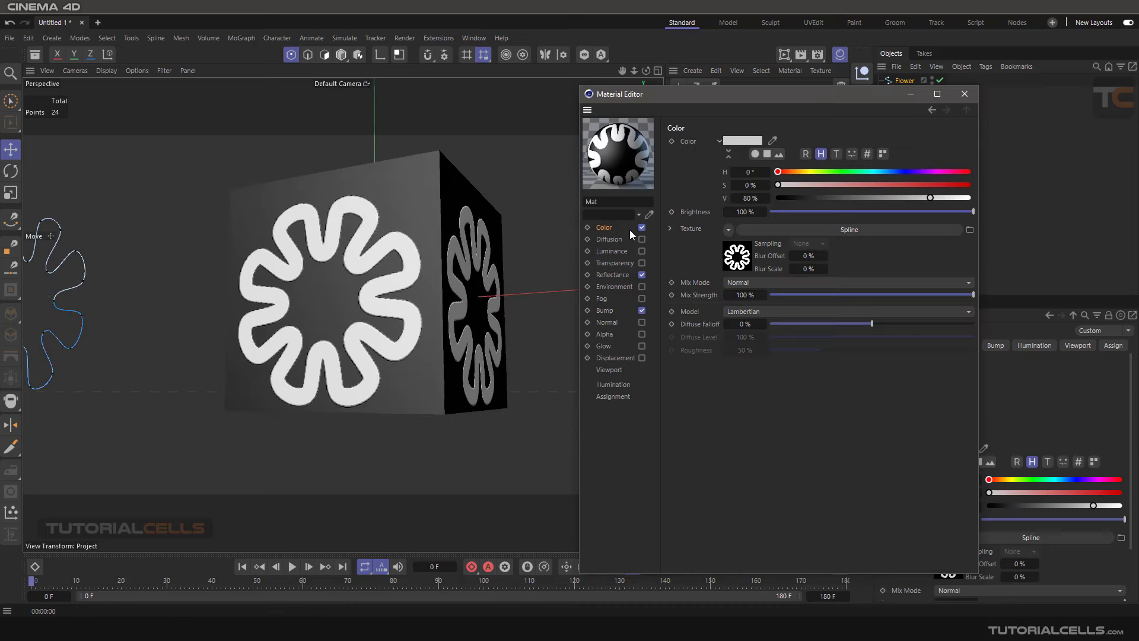
{"action": "left_click", "coordinate": [728, 230]}
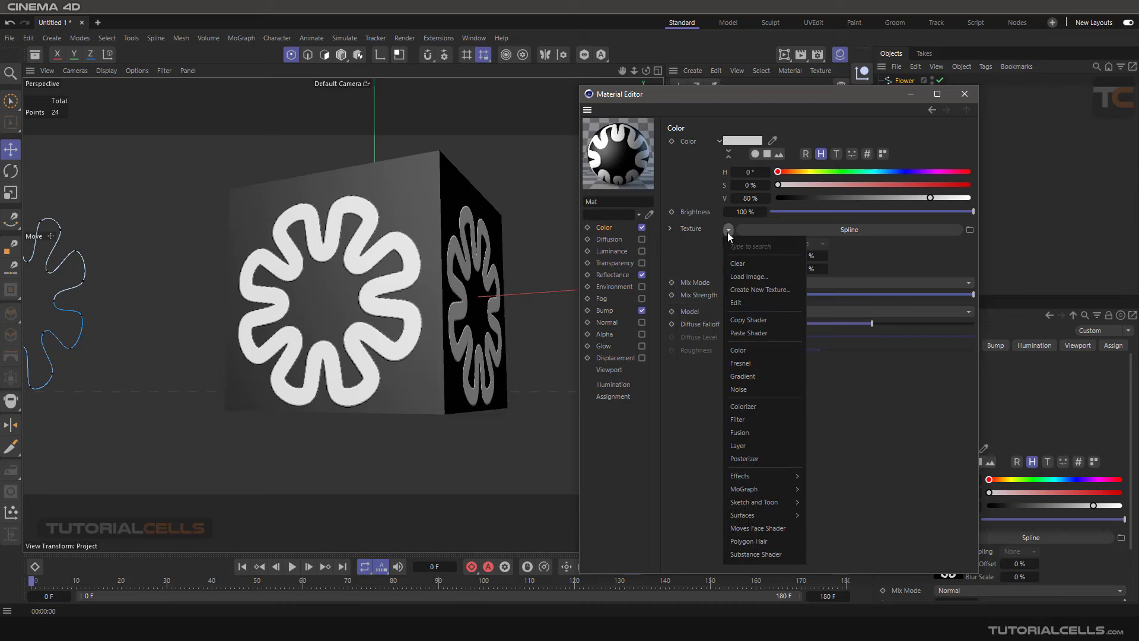
{"action": "left_click", "coordinate": [741, 266]}
{"action": "left_click_drag", "start_coordinate": [361, 267], "coordinate": [320, 273], "text": "alt"}
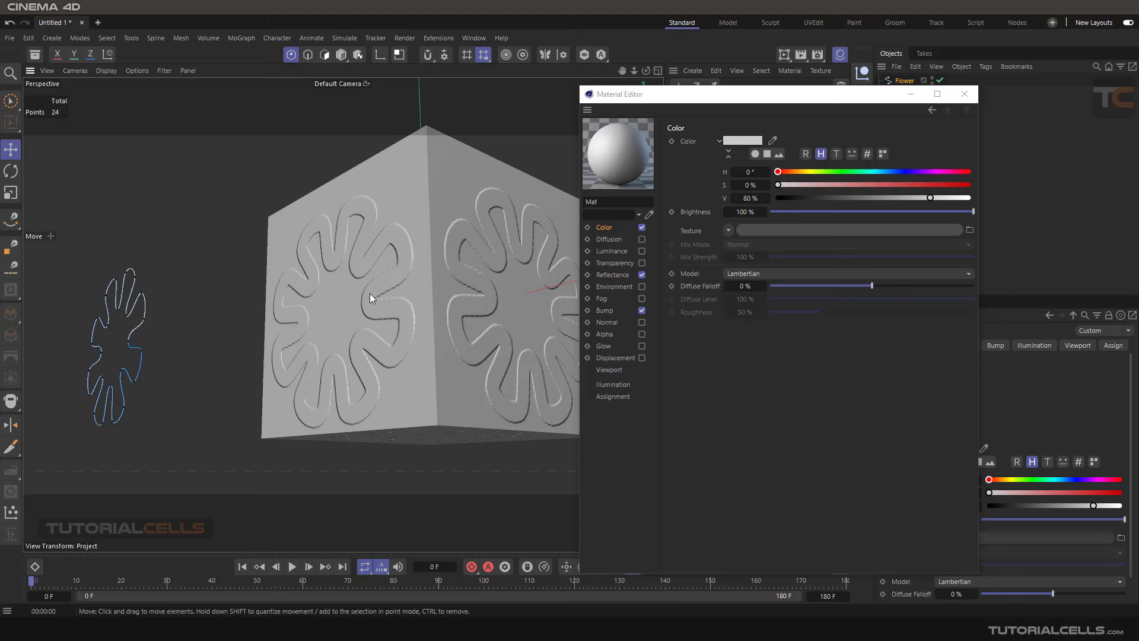
{"action": "left_click_drag", "start_coordinate": [305, 326], "coordinate": [198, 327], "text": "alt"}
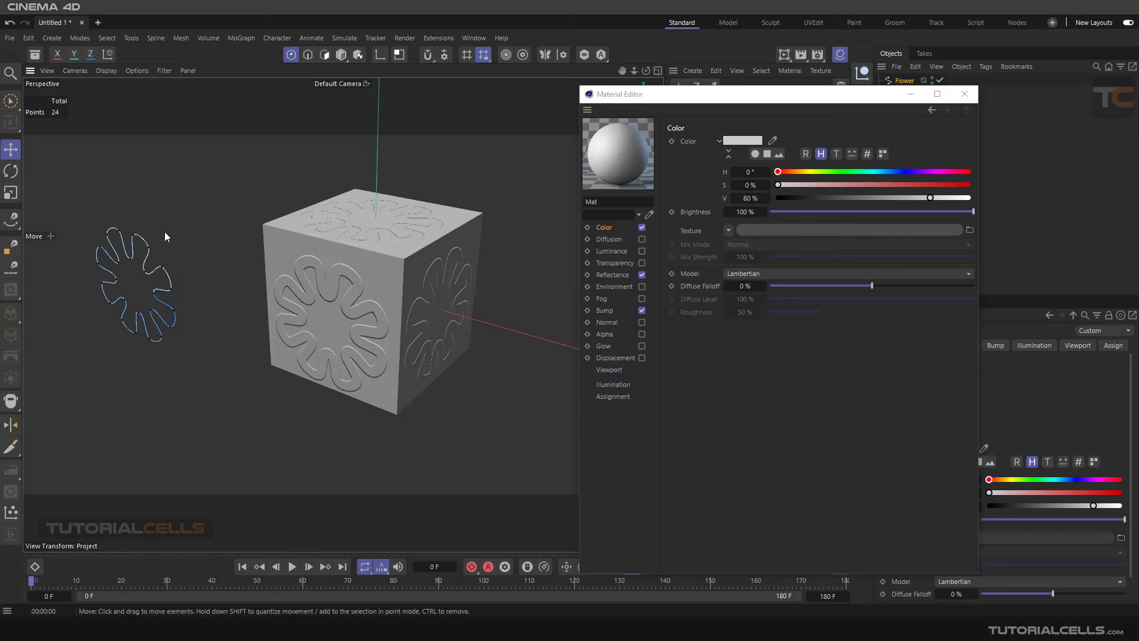